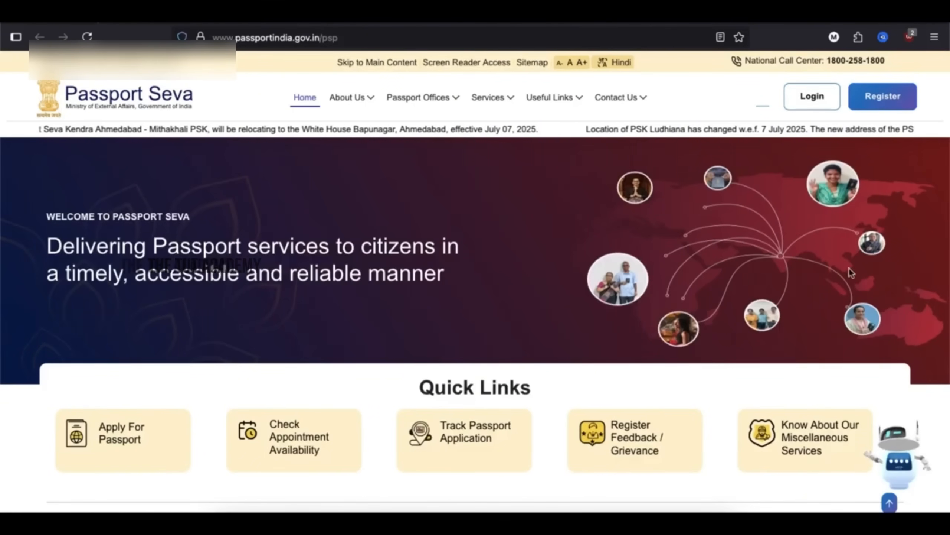
- Start a new user registration to apply at the Chennai passport office
scroll(526, 365, "down", 5)
scroll(445, 430, "down", 4)
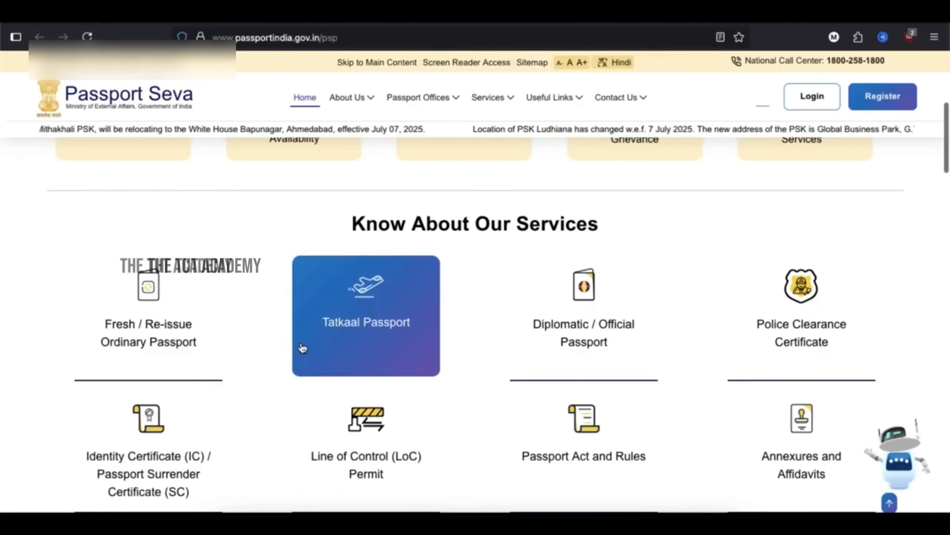
scroll(336, 346, "up", 1)
scroll(335, 345, "up", 9)
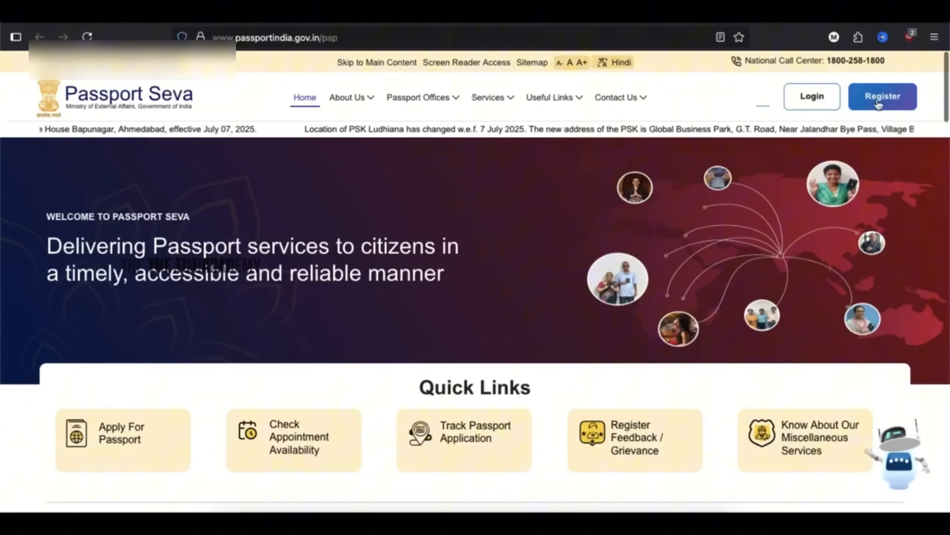
left_click(877, 98)
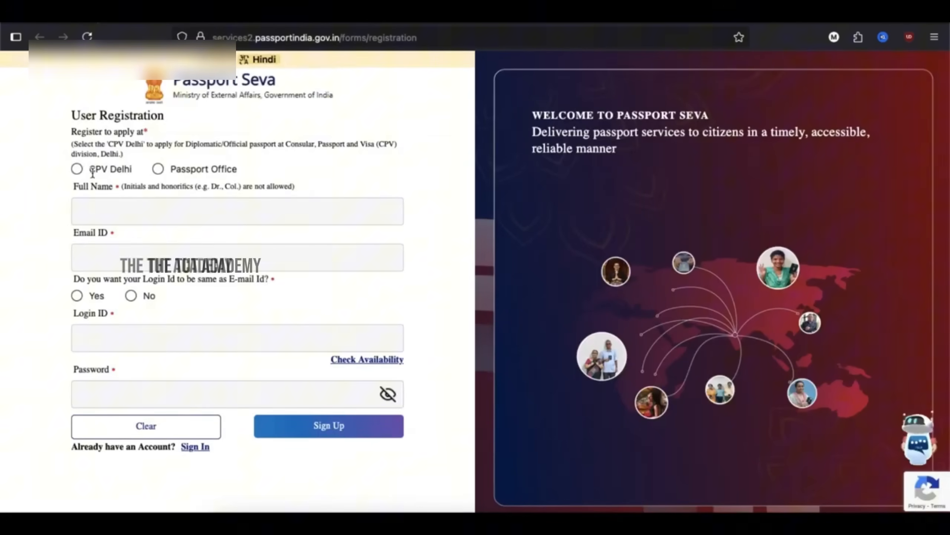
left_click(159, 169)
left_click(127, 208)
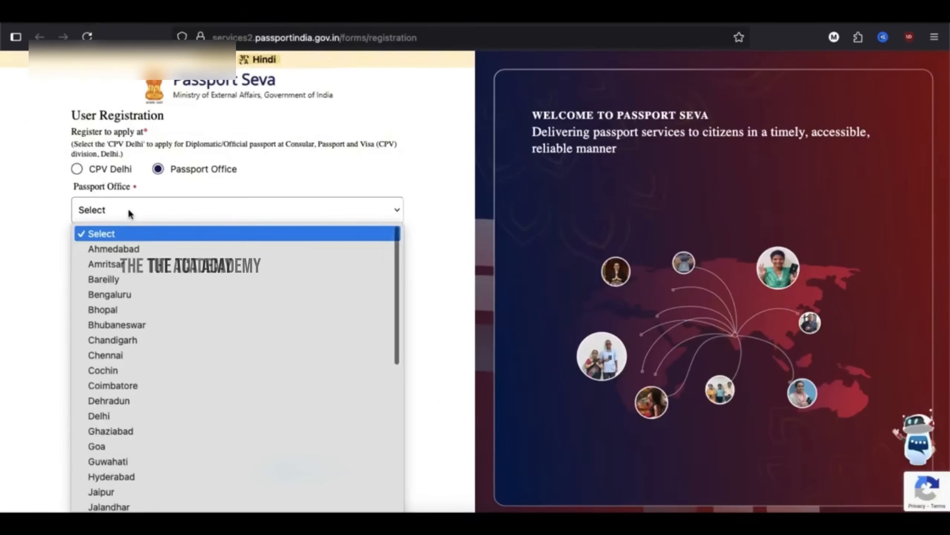
left_click(116, 356)
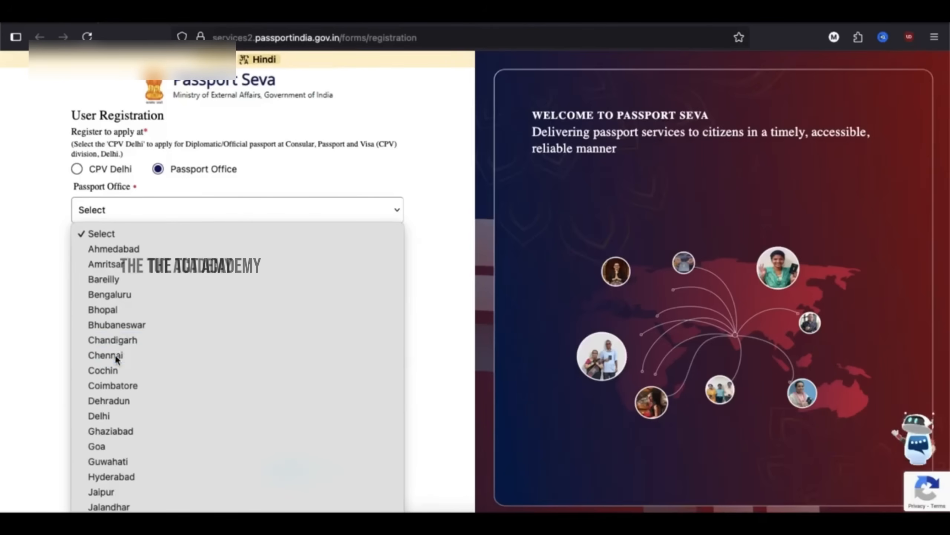
- Enter the applicant's full name, make the login ID the e-mail, and sign up
left_click(98, 252)
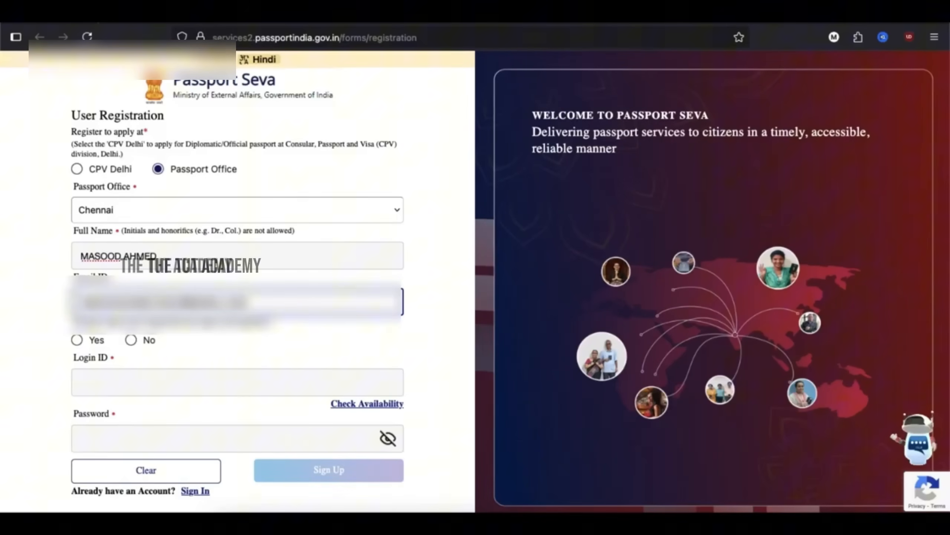
left_click(77, 340)
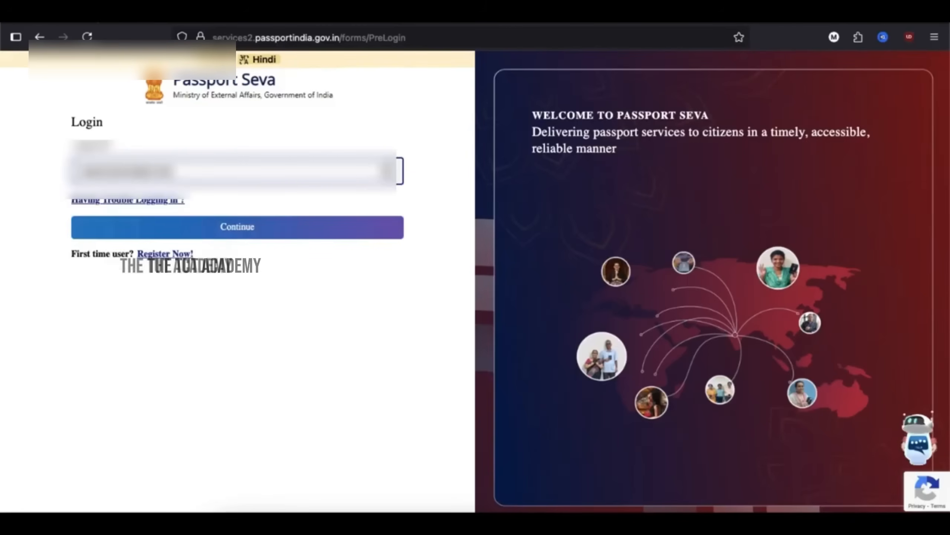
key("Return")
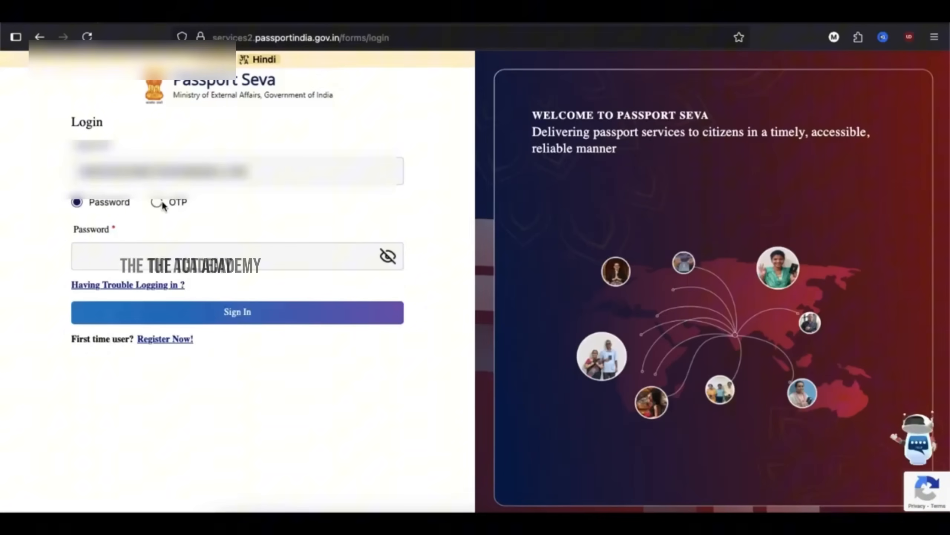
- Sign in using a one-time password sent to the registered e-mail
left_click(156, 203)
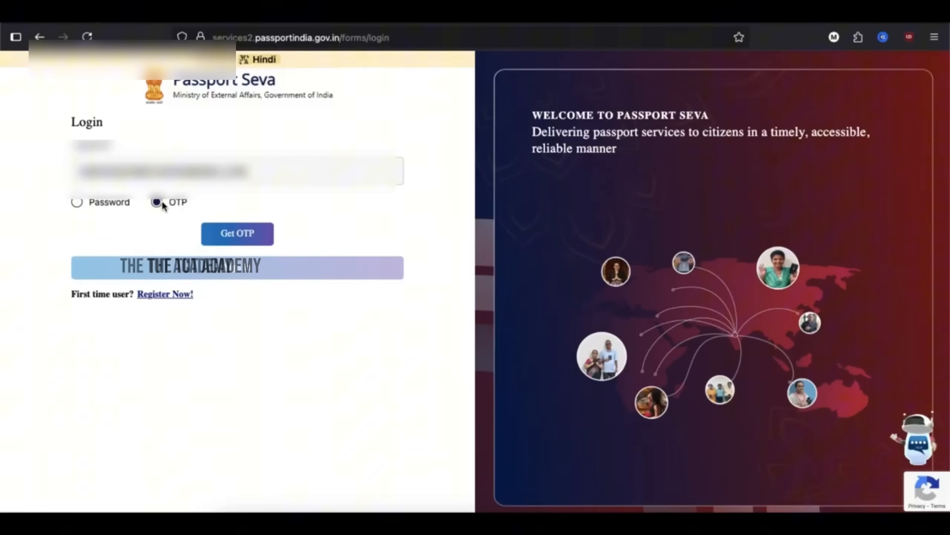
left_click(226, 236)
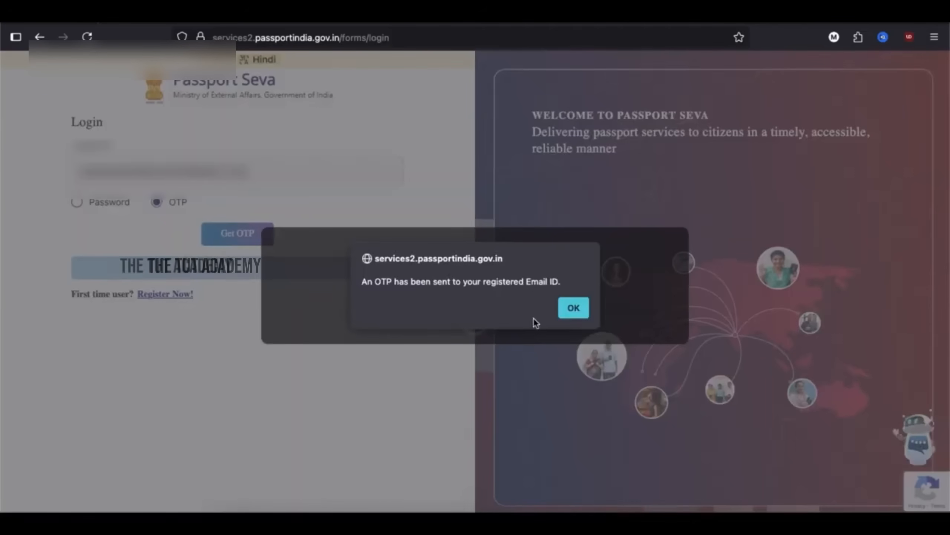
left_click(573, 307)
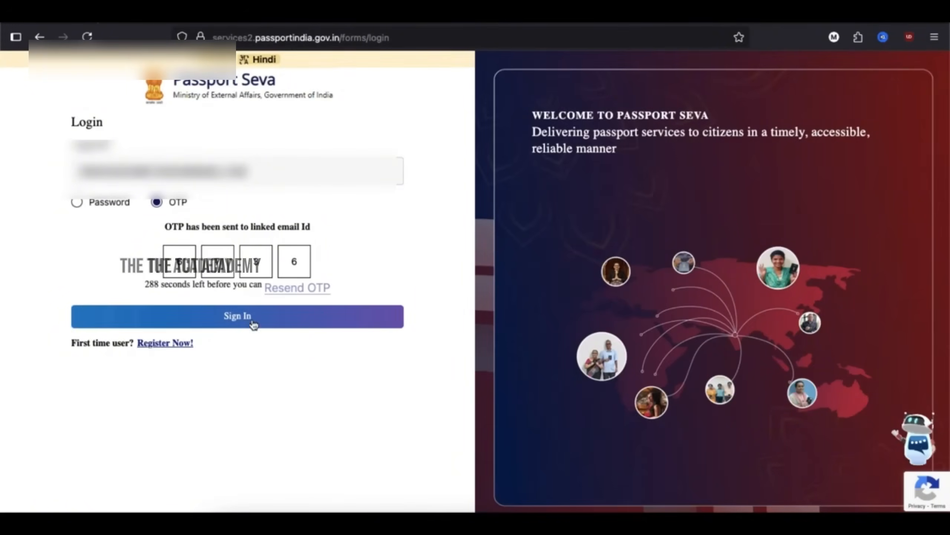
left_click(252, 321)
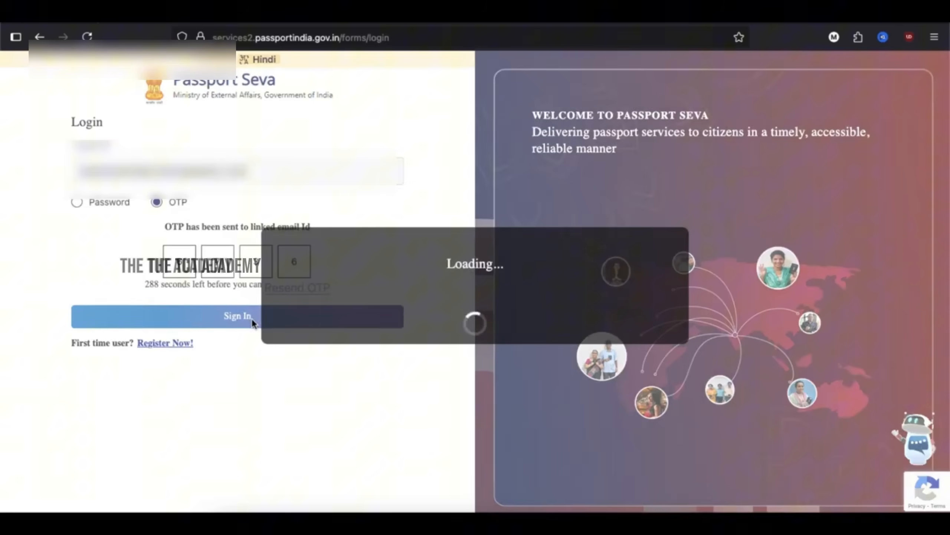
- Start a Fresh Passport/Re-issue application, skipping pre-fill, with Chennai as the office
scroll(289, 264, "down", 2)
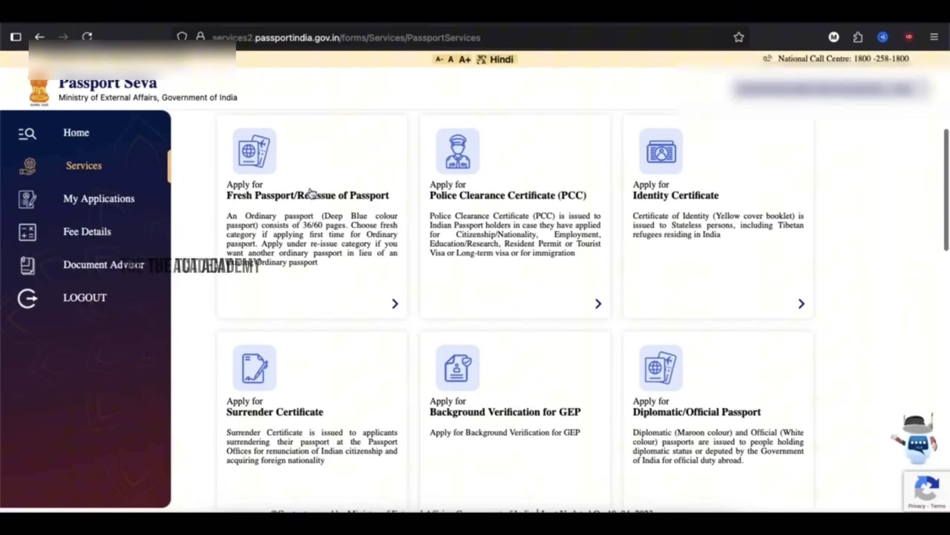
scroll(516, 270, "down", 2)
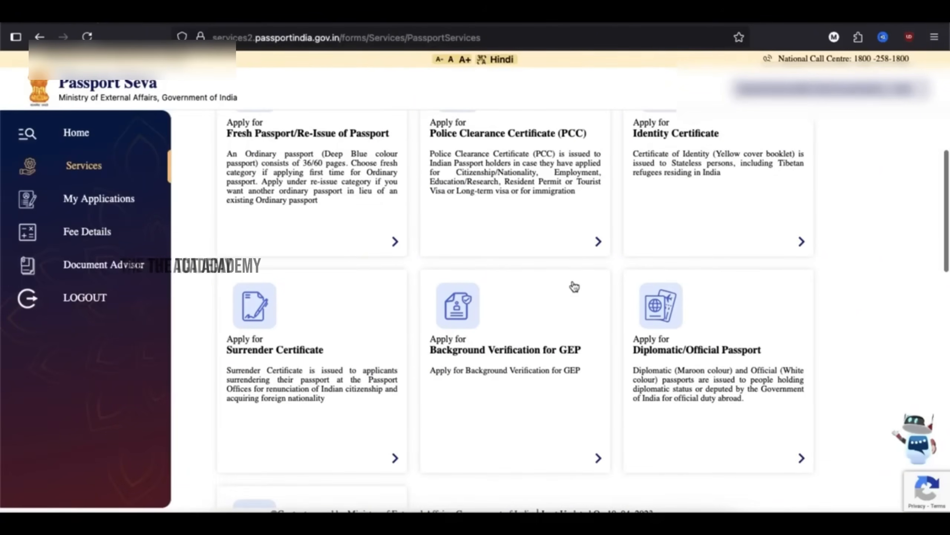
scroll(574, 286, "up", 4)
left_click(304, 251)
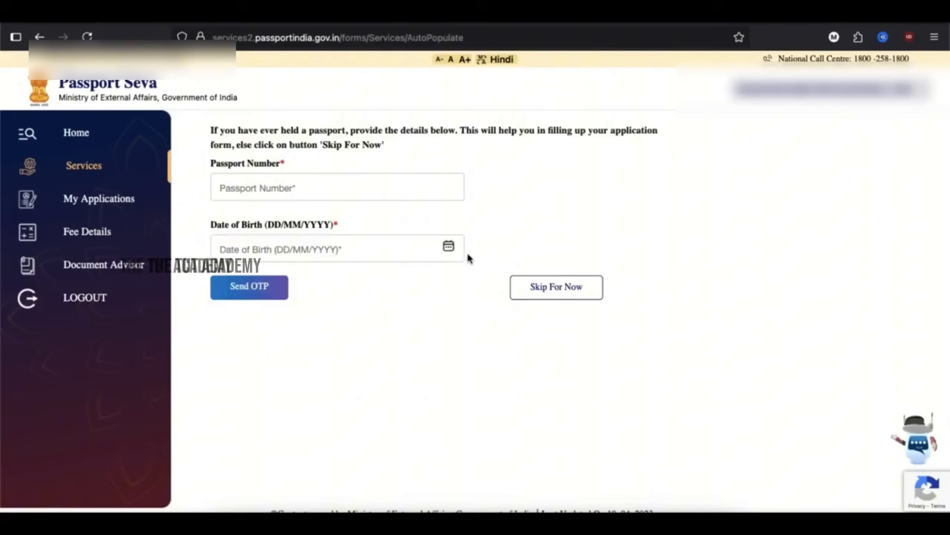
left_click(556, 288)
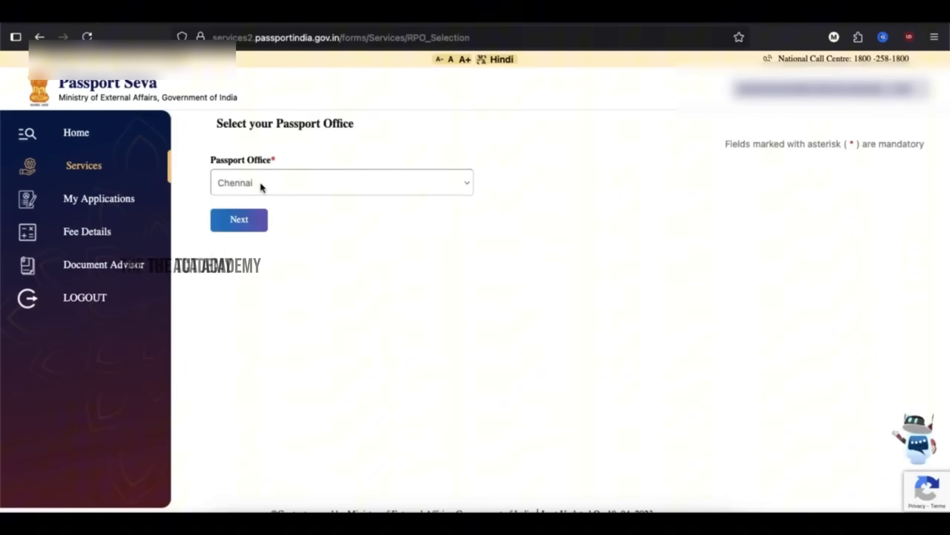
left_click(238, 226)
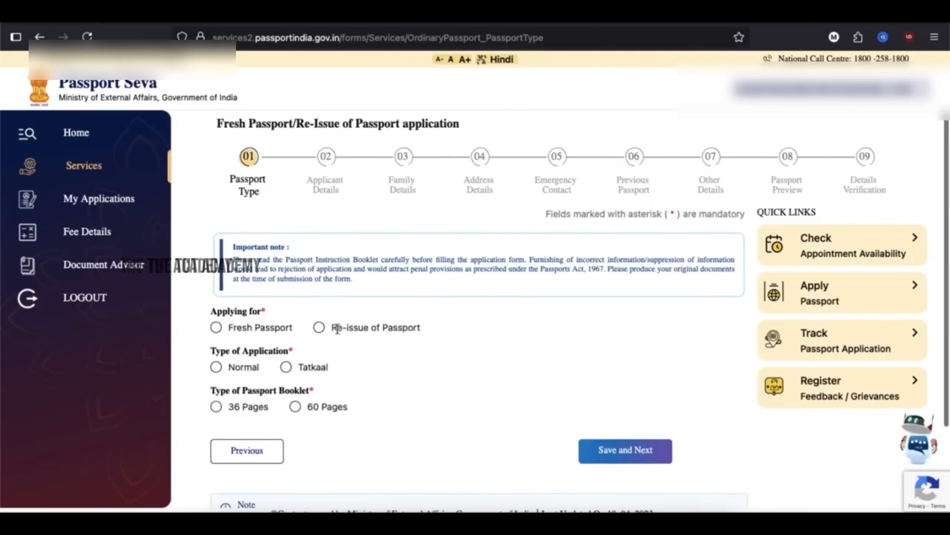
- Choose Fresh Passport, Normal instead of Tatkaal, and a 36-page booklet, then save
left_click(216, 327)
scroll(216, 327, "down", 3)
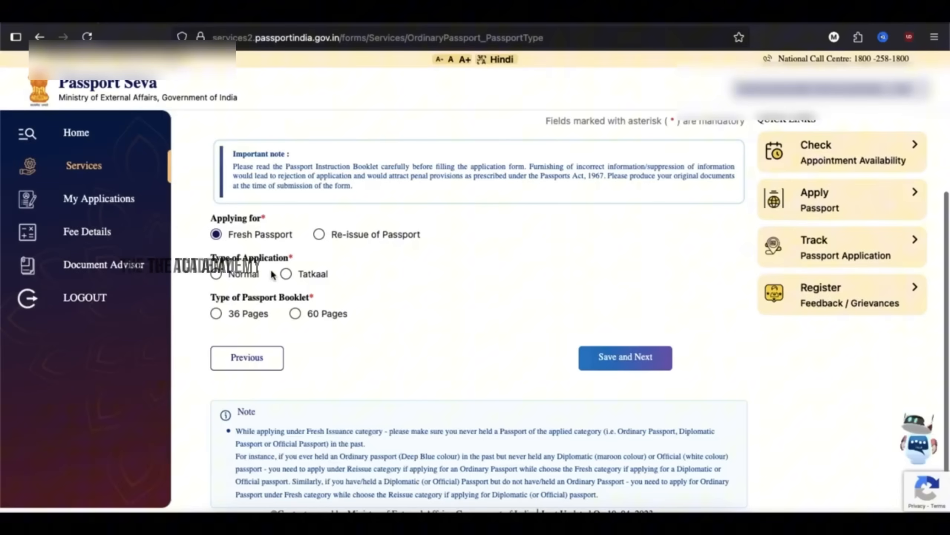
left_click(298, 275)
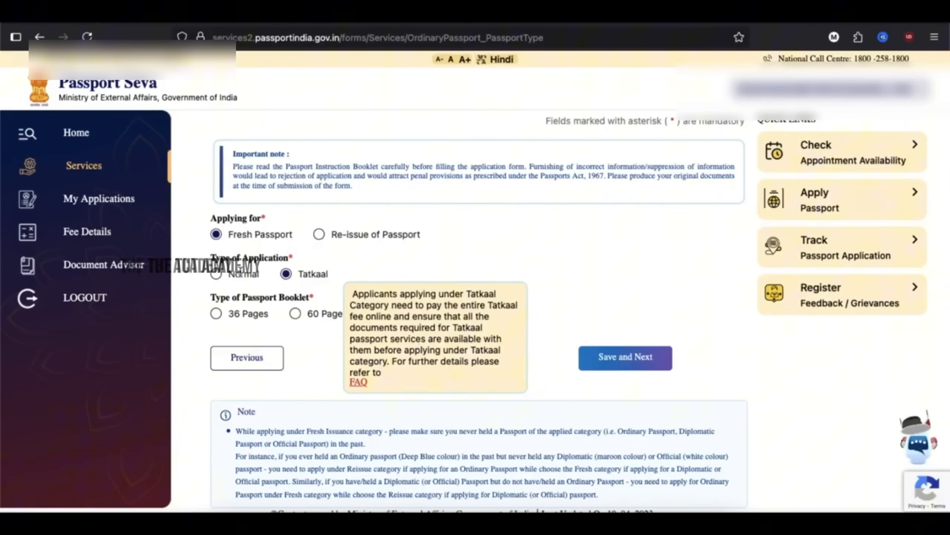
left_click(232, 275)
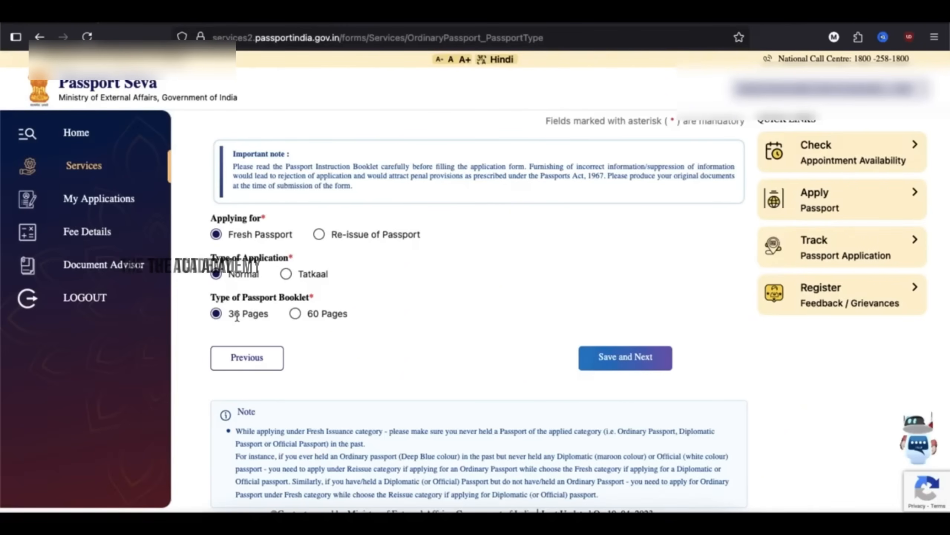
left_click(617, 355)
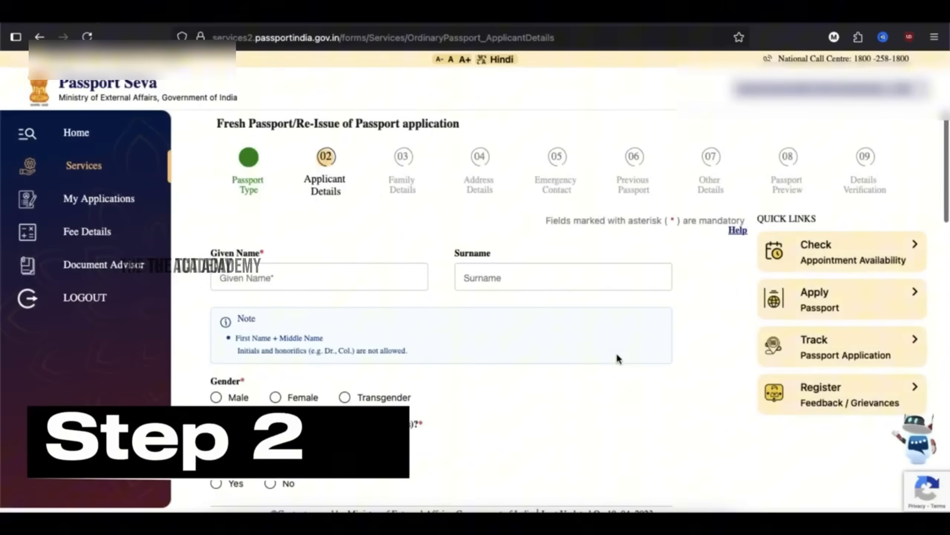
- Enter the applicant's given name and surname, answer No to other names, and set birth date 20/07/2000
left_click(349, 283)
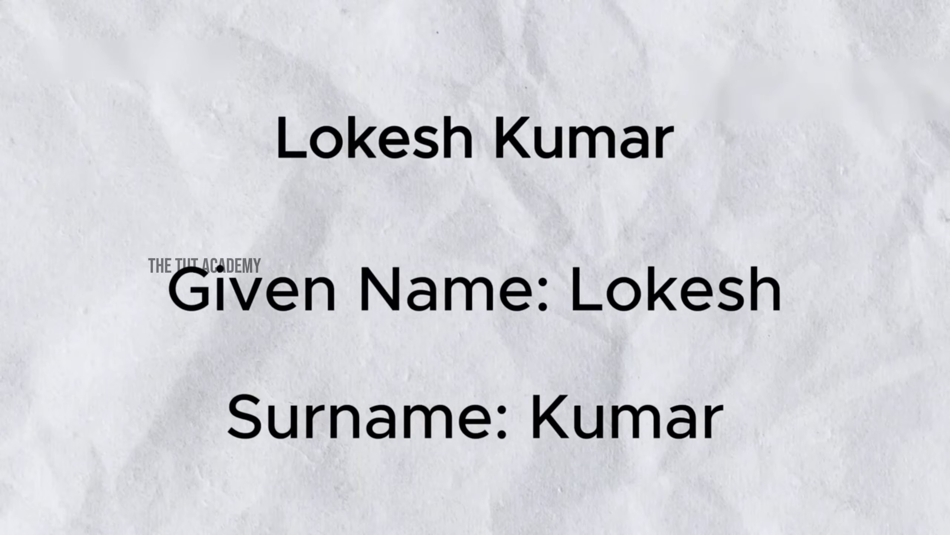
left_click(492, 282)
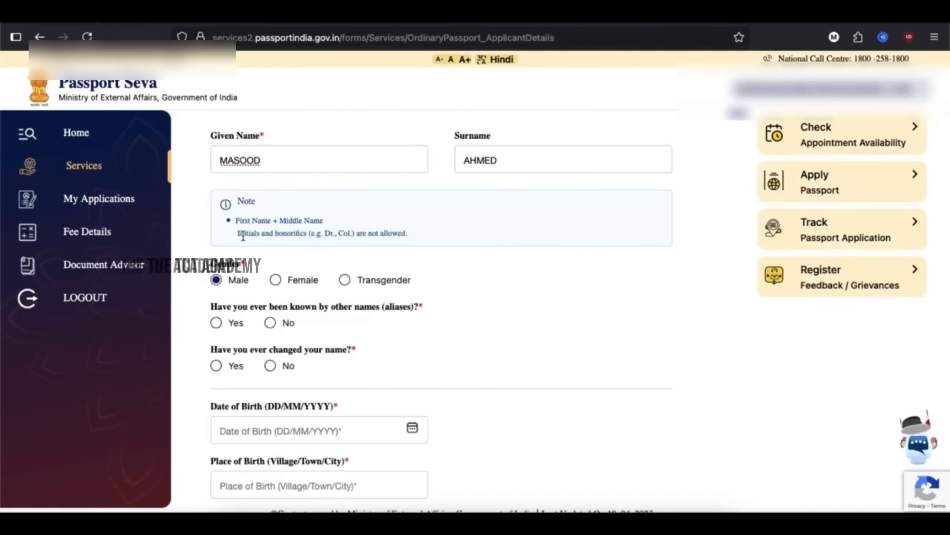
left_click_drag(243, 236, 389, 244)
left_click(418, 236)
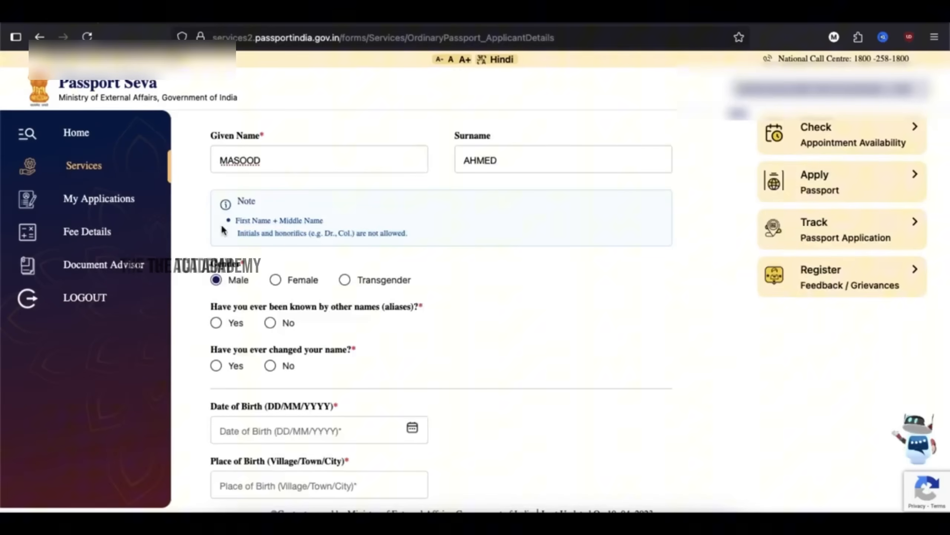
scroll(245, 225, "down", 2)
left_click(270, 258)
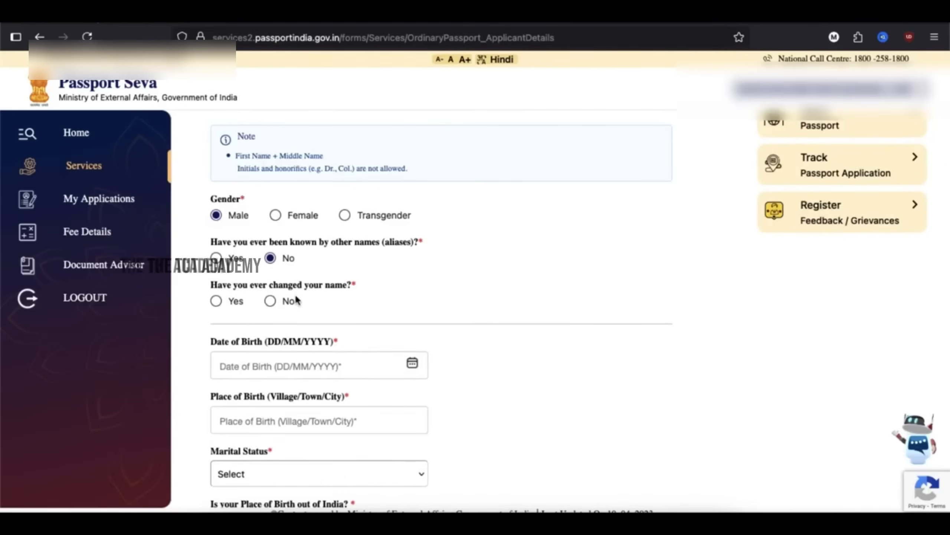
left_click(270, 301)
scroll(350, 313, "down", 2)
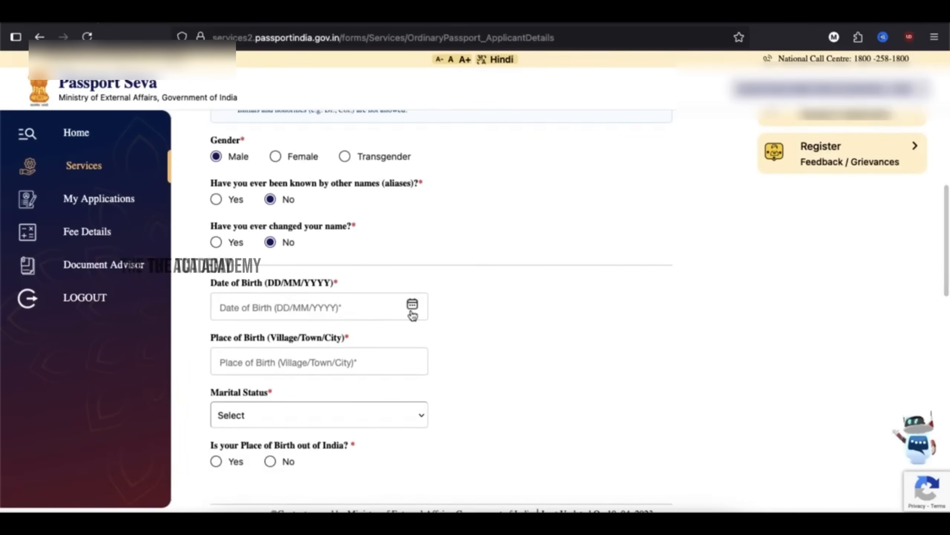
left_click(272, 362)
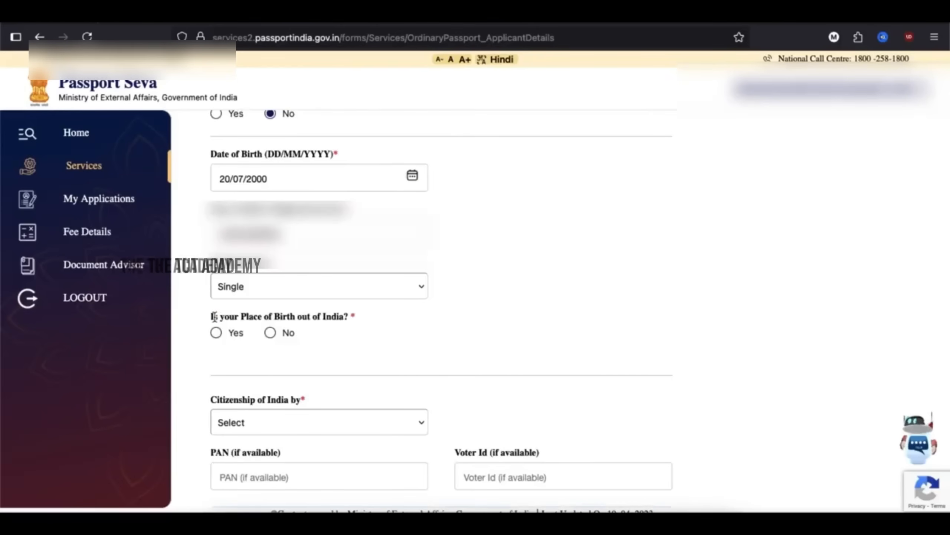
- State the birthplace is within India and set citizenship to Birth
left_click_drag(214, 316, 339, 320)
triple_click(339, 319)
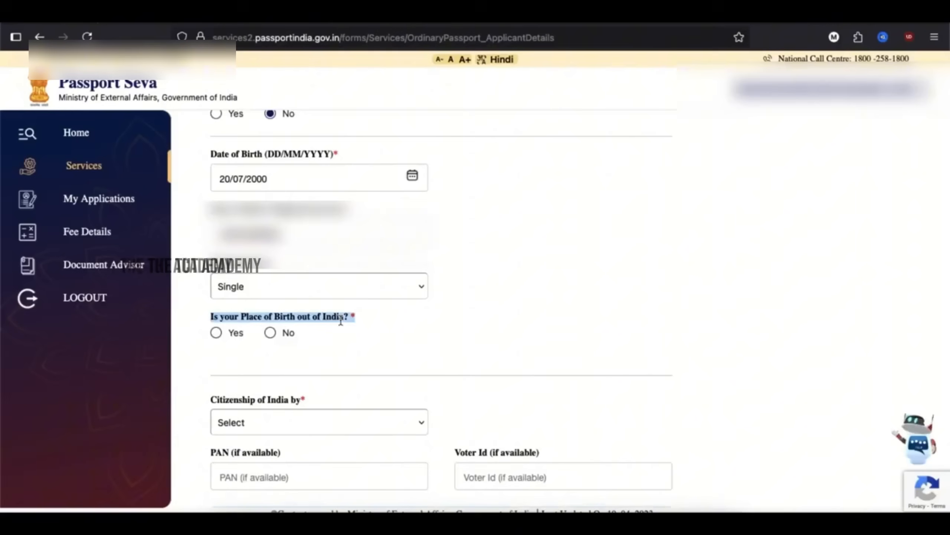
left_click(341, 321)
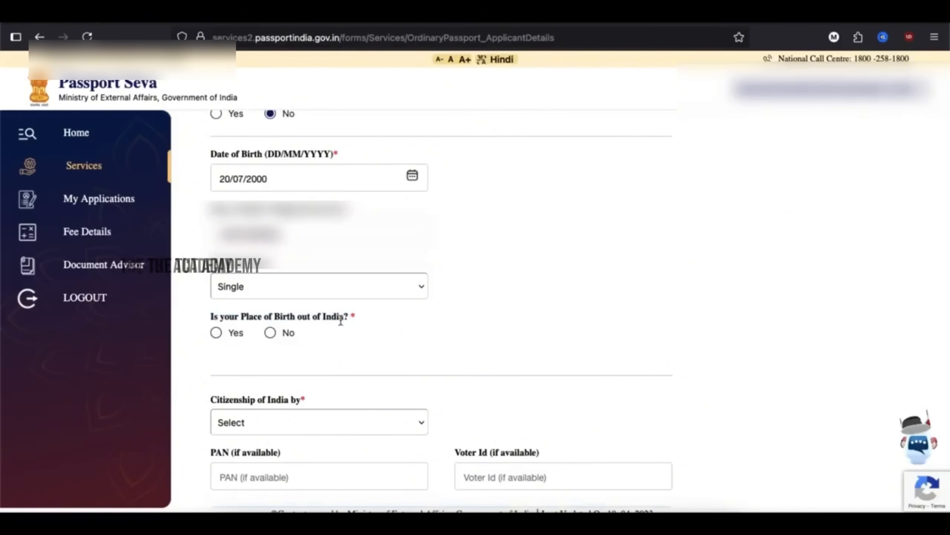
left_click(275, 336)
scroll(301, 357, "down", 2)
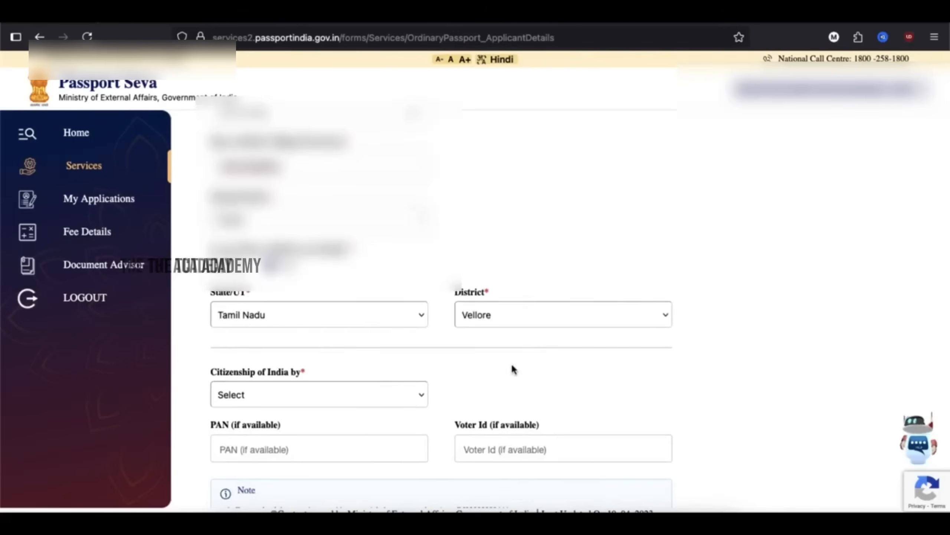
scroll(511, 369, "down", 2)
scroll(513, 367, "down", 1)
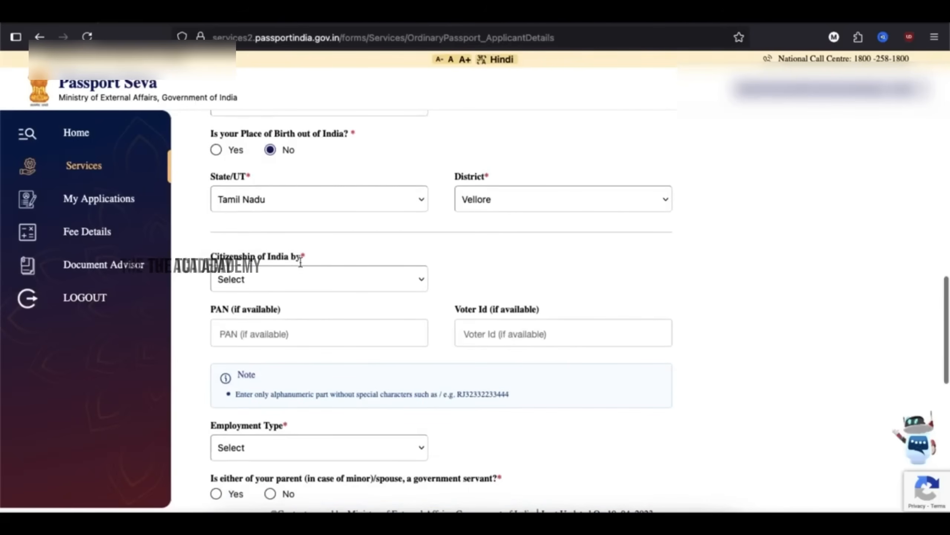
left_click(317, 282)
left_click(315, 296)
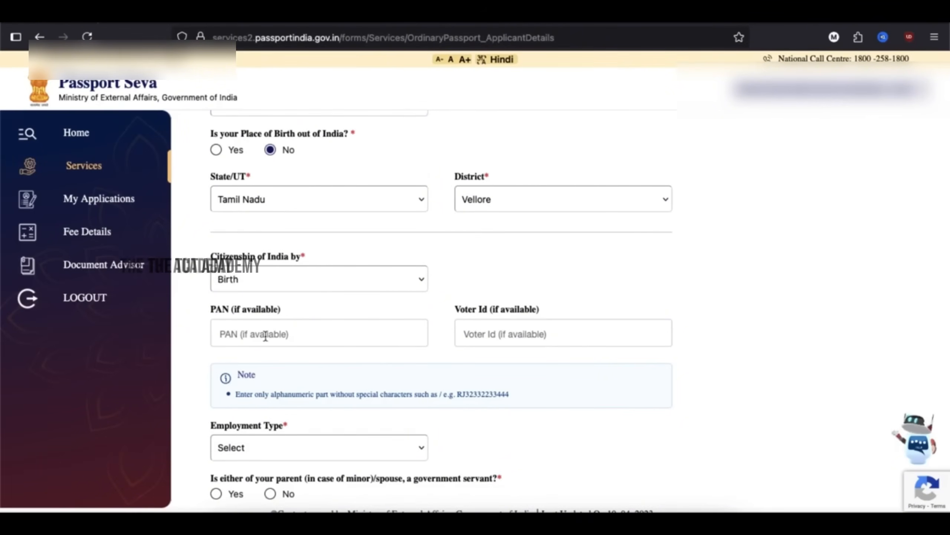
- Set employment to Private, no government-servant relative, qualification 10th Pass And Above, and save
scroll(265, 333, "down", 1)
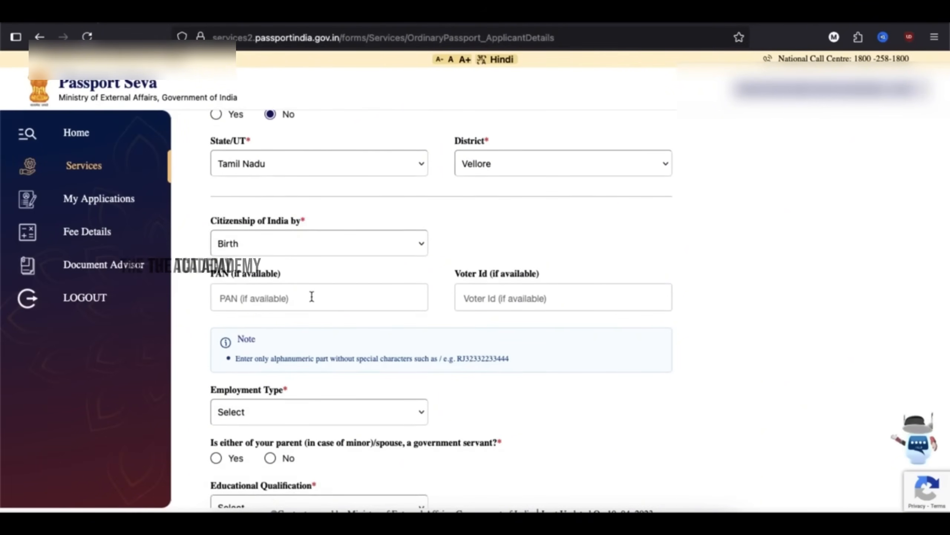
scroll(401, 346, "down", 3)
left_click(292, 295)
left_click(283, 385)
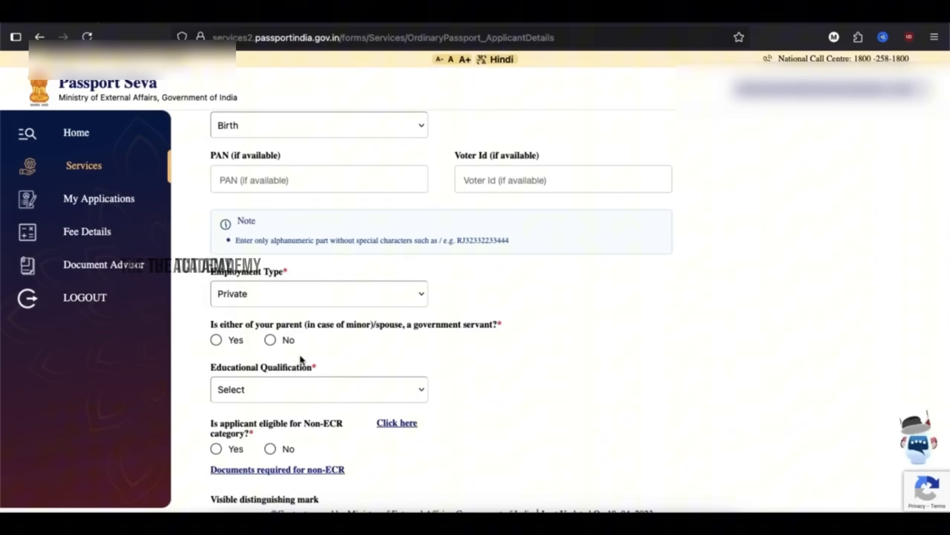
scroll(300, 363, "down", 2)
scroll(487, 235, "down", 1)
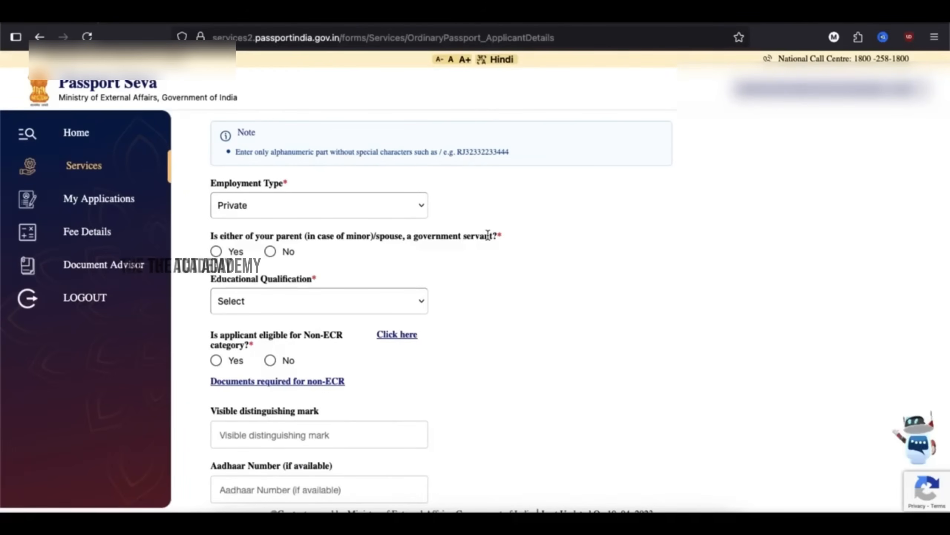
left_click(271, 251)
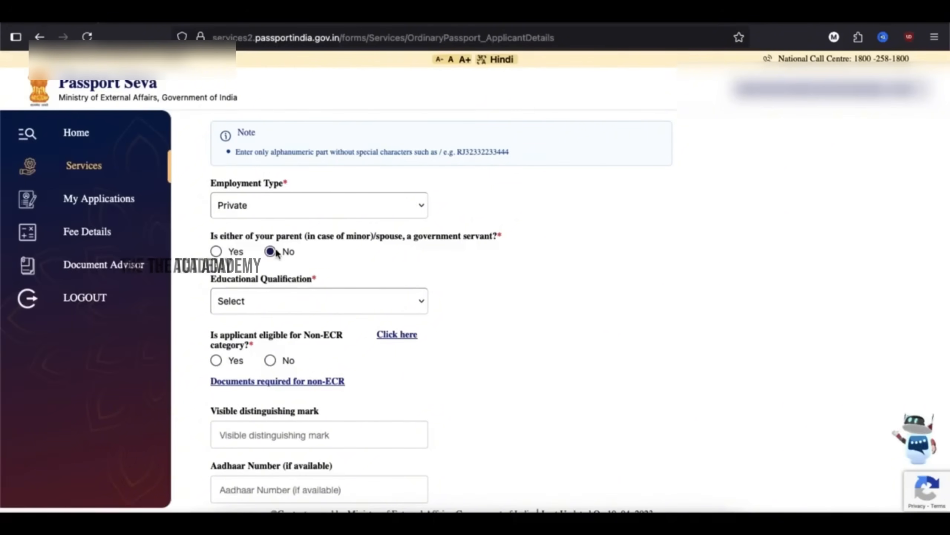
left_click(256, 301)
left_click(259, 310)
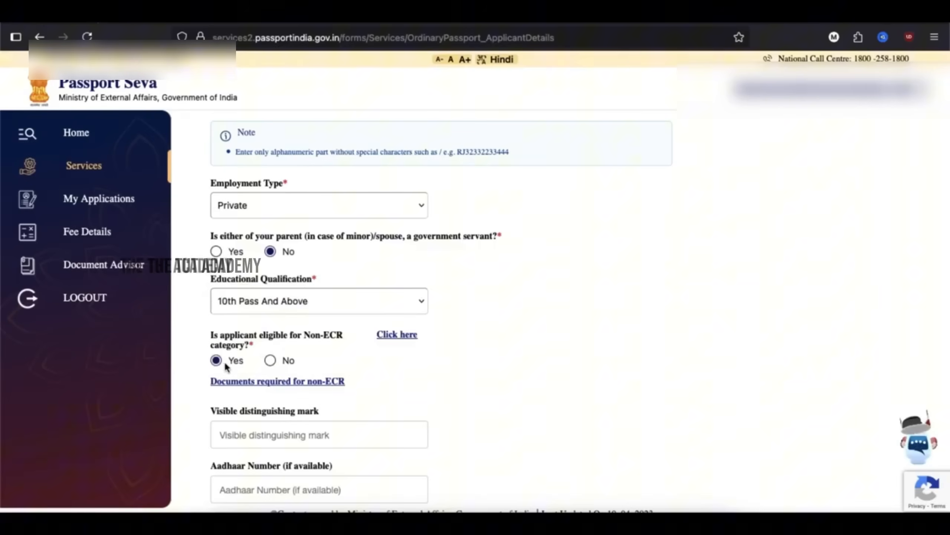
left_click_drag(305, 337, 318, 347)
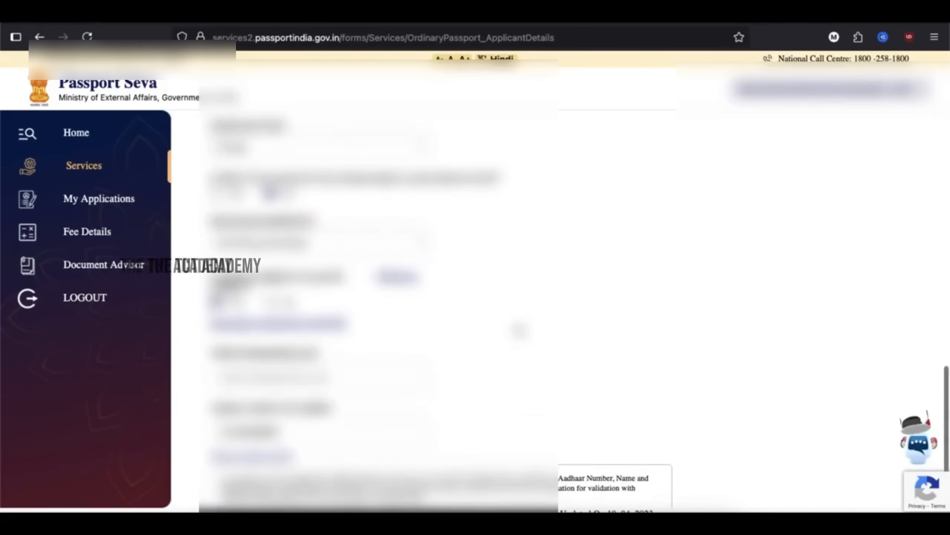
scroll(434, 310, "up", 10)
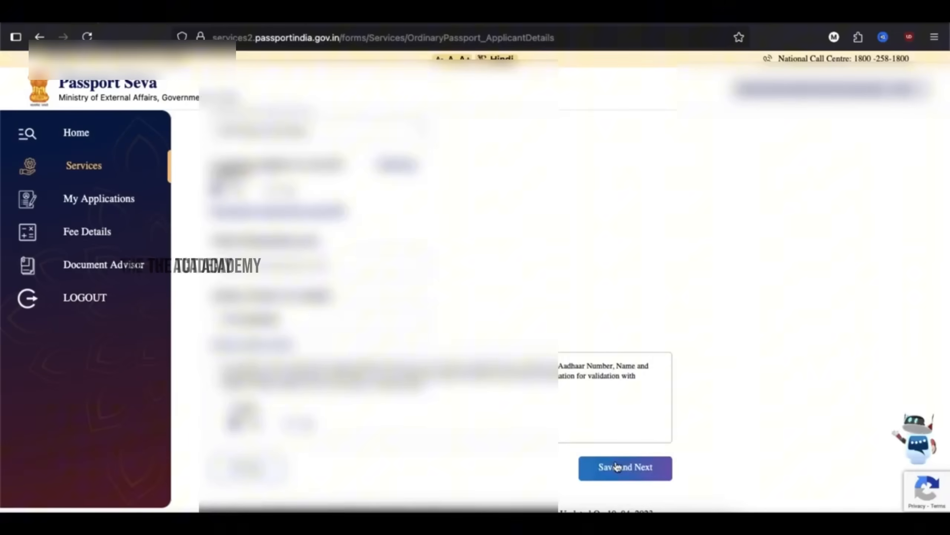
left_click(617, 466)
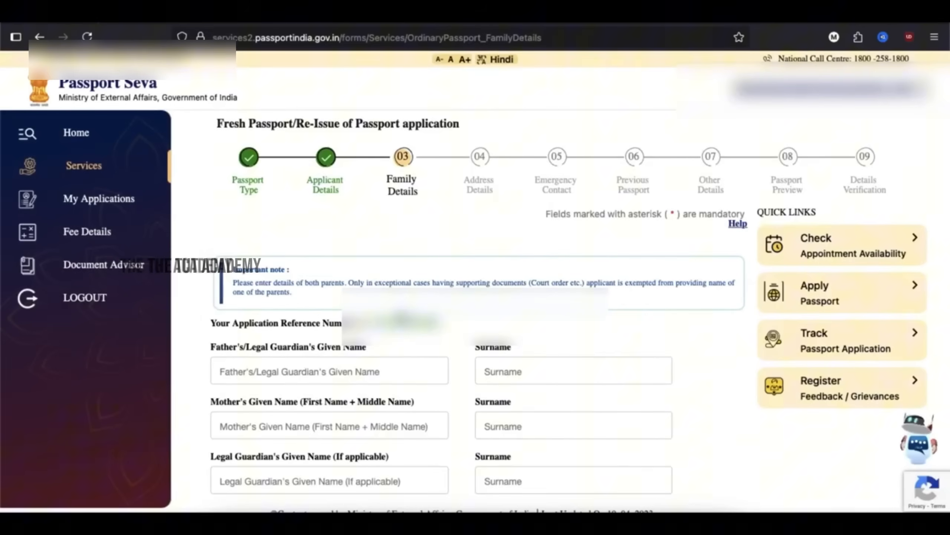
- Begin filling the Father's Given Name field on the Family Details step
scroll(423, 347, "down", 3)
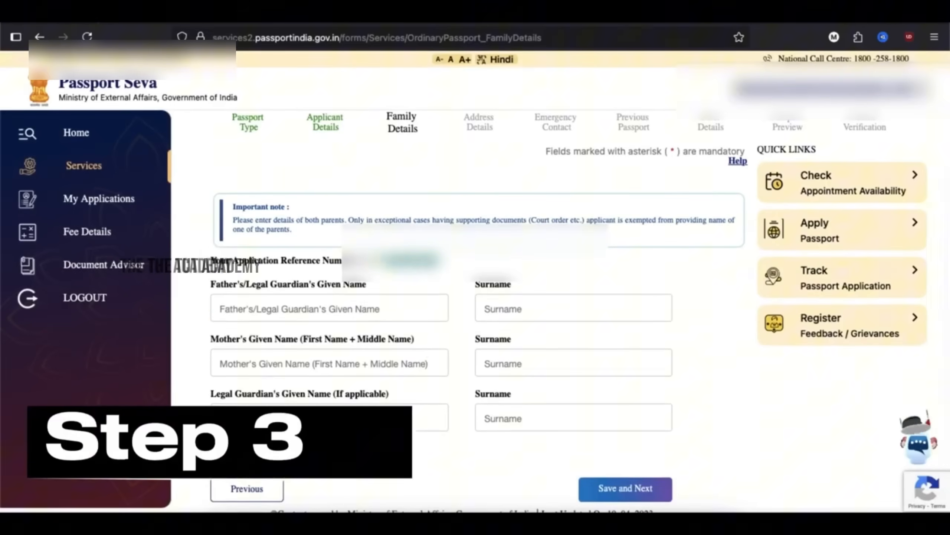
left_click(311, 309)
- Save the family details and reach the present-address section of Address Details
left_click(622, 470)
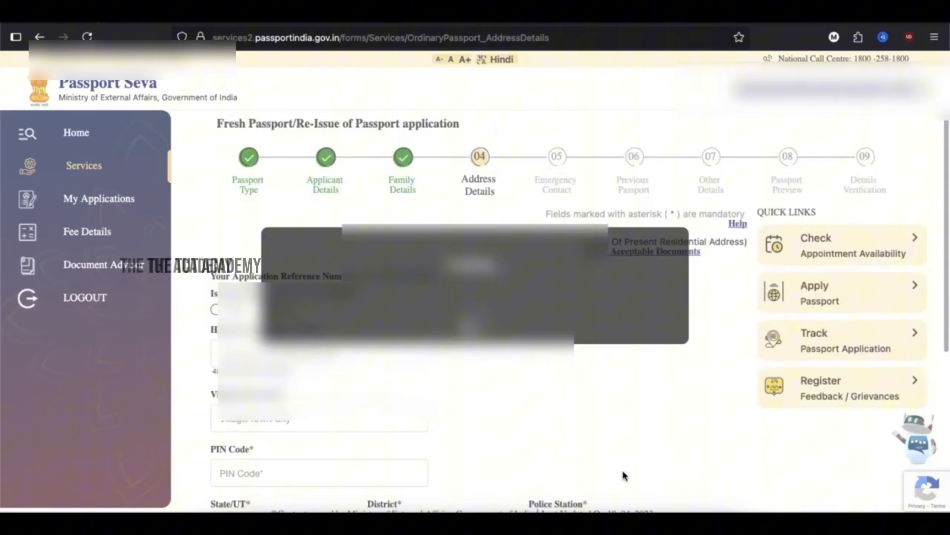
scroll(453, 308, "down", 2)
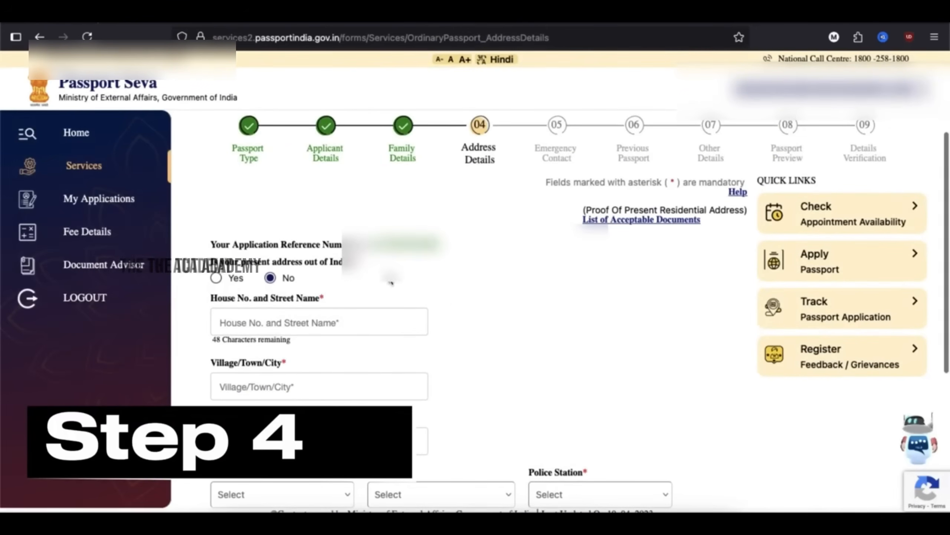
left_click_drag(212, 262, 339, 264)
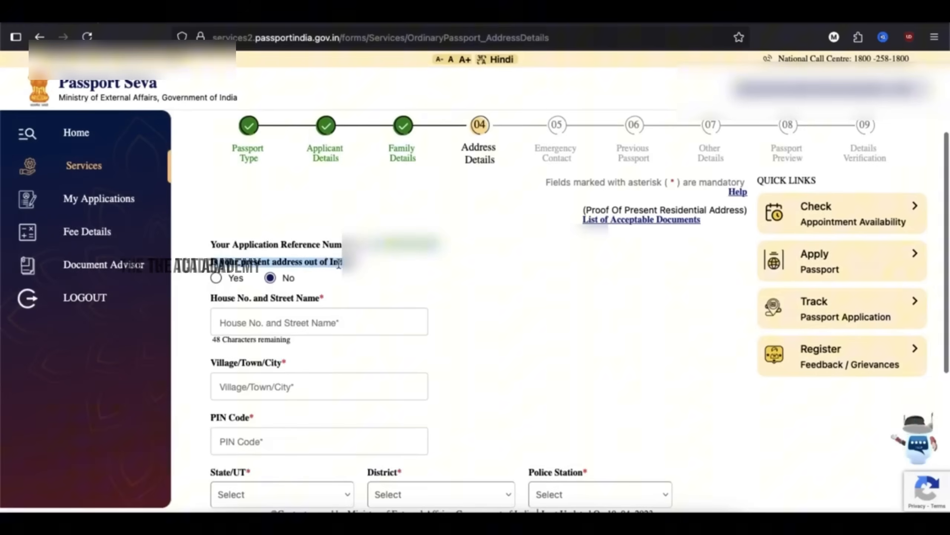
left_click(351, 264)
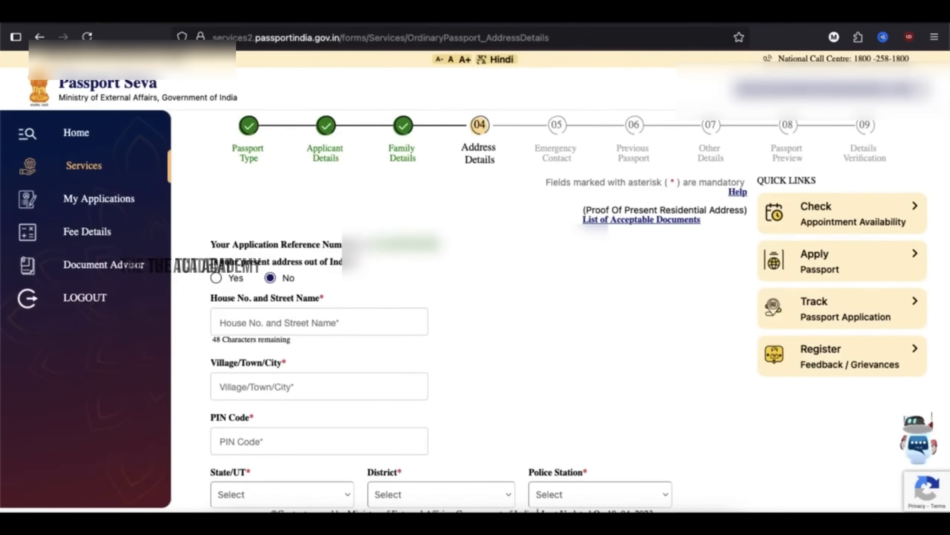
left_click_drag(211, 261, 361, 268)
left_click(361, 268)
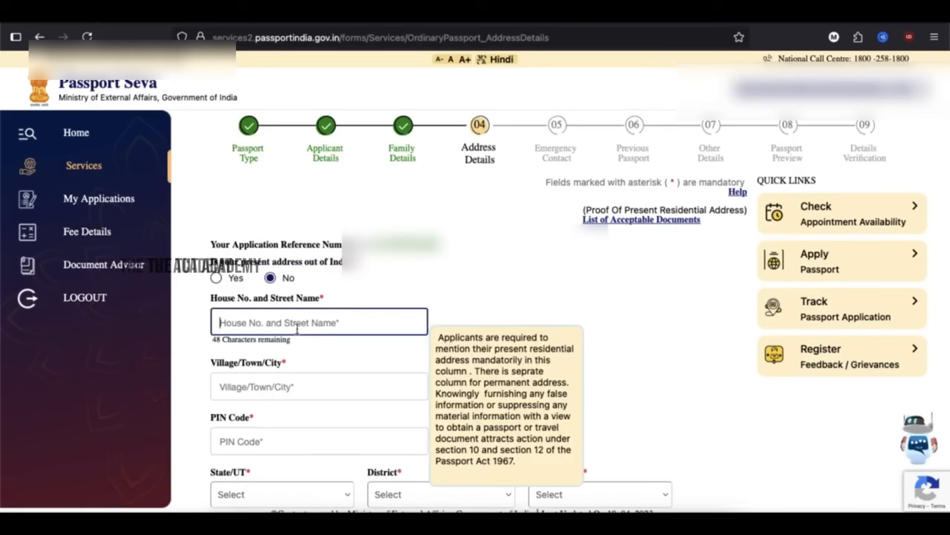
scroll(298, 329, "down", 5)
left_click(601, 353)
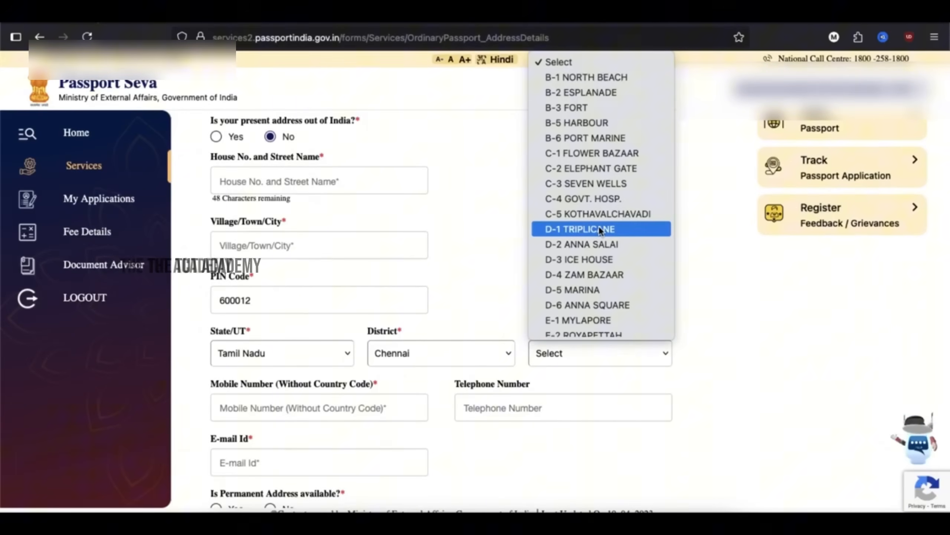
scroll(598, 226, "down", 3)
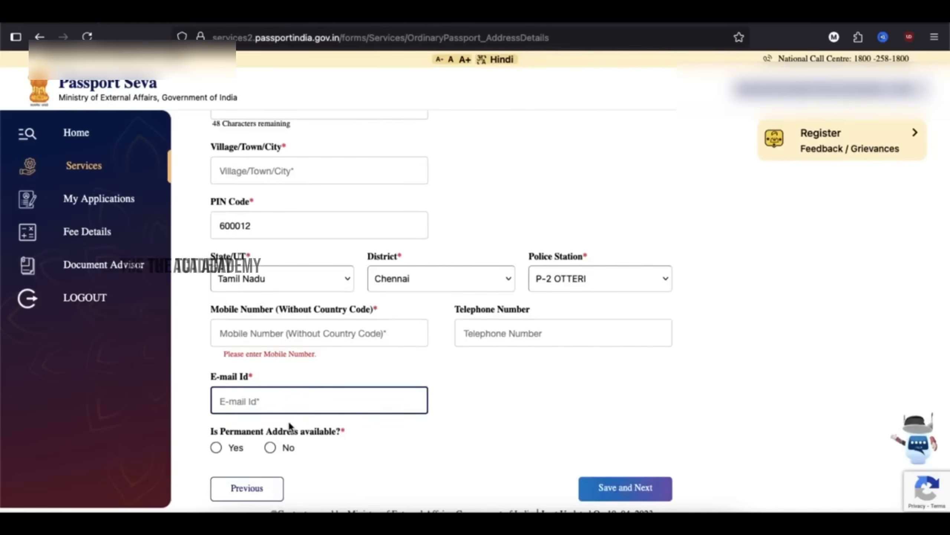
scroll(289, 426, "up", 3)
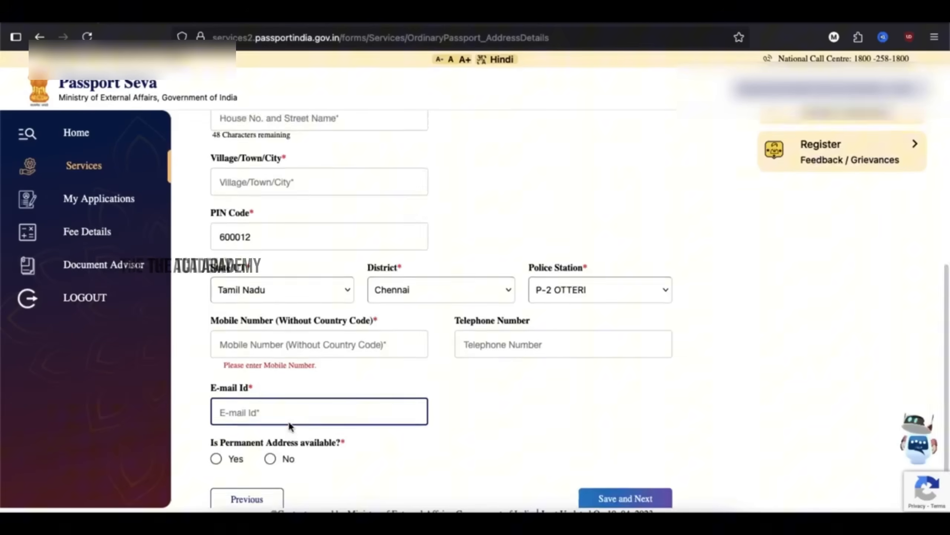
scroll(289, 422, "up", 2)
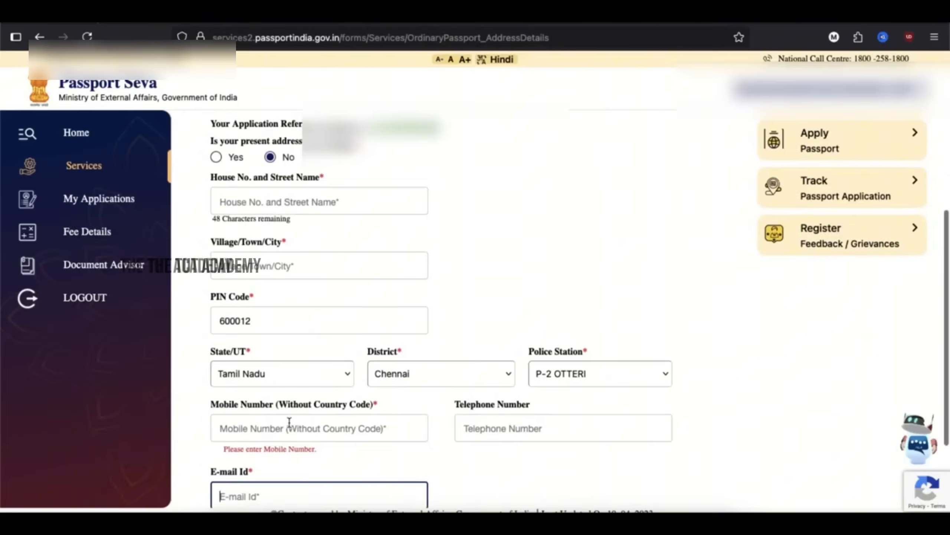
scroll(289, 423, "down", 4)
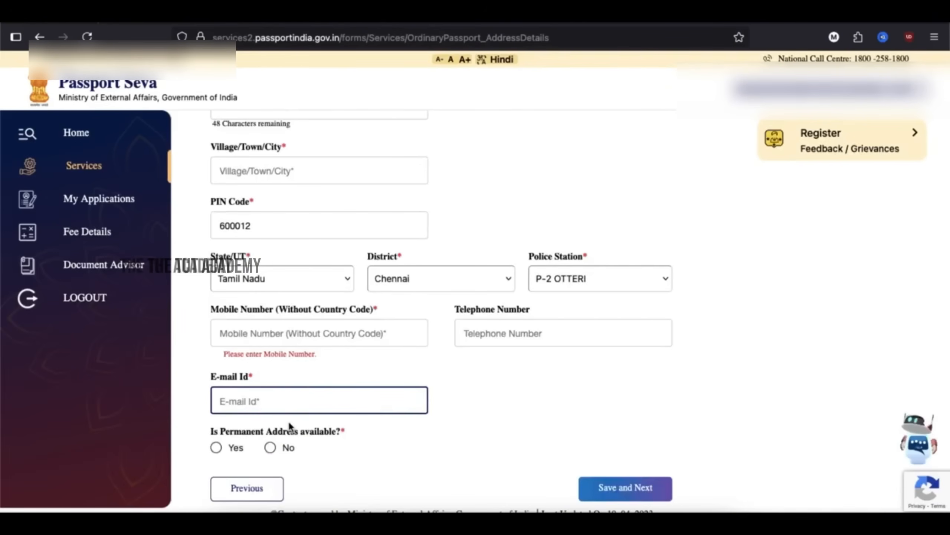
scroll(289, 423, "up", 3)
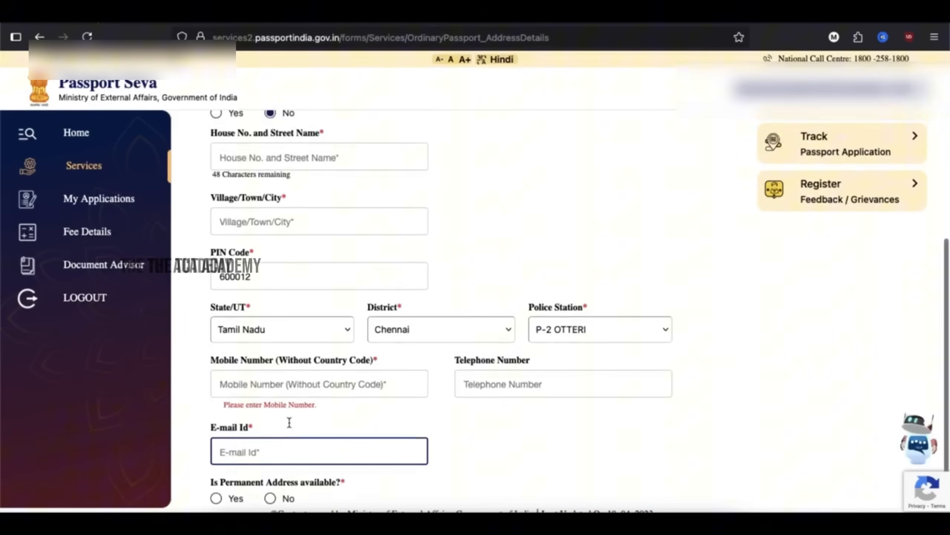
scroll(289, 422, "up", 2)
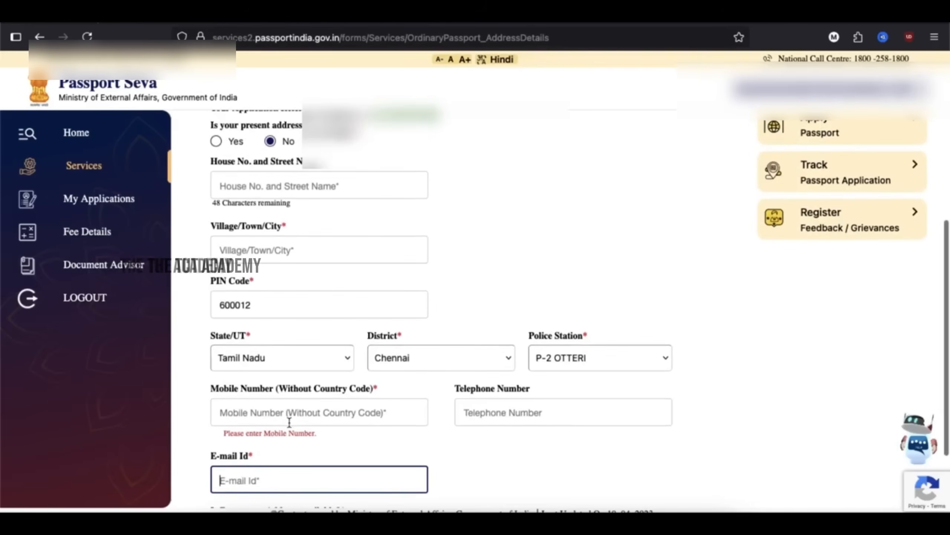
scroll(288, 422, "down", 3)
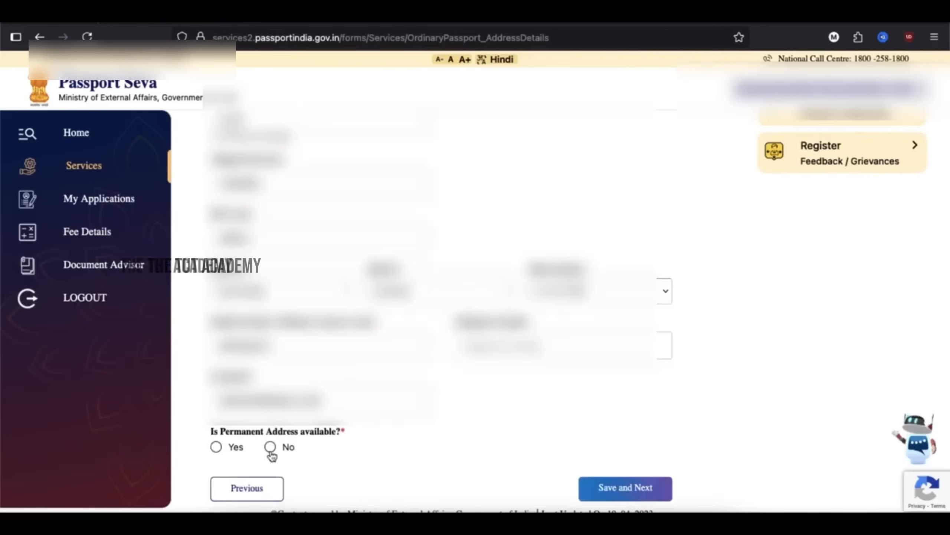
- Answer Yes to permanent address available and to it matching the present address
left_click(216, 448)
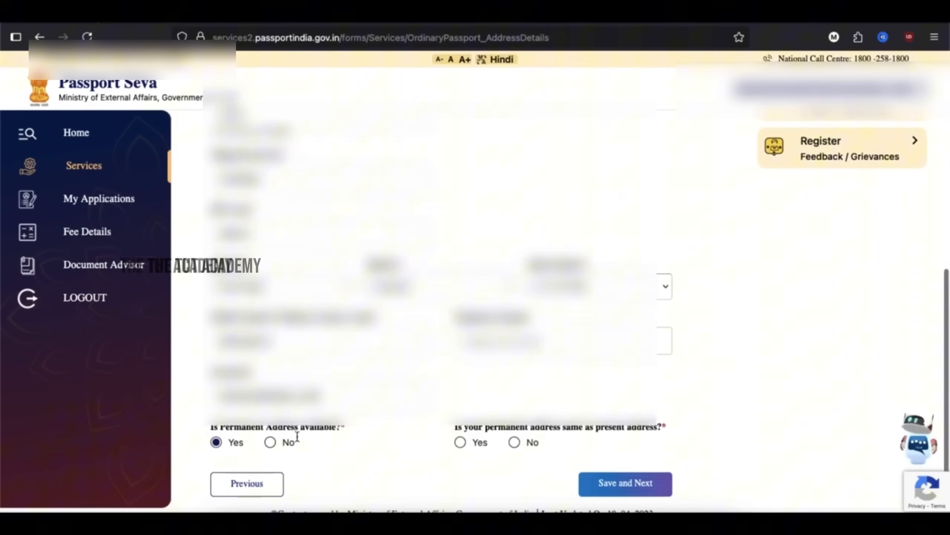
left_click(461, 449)
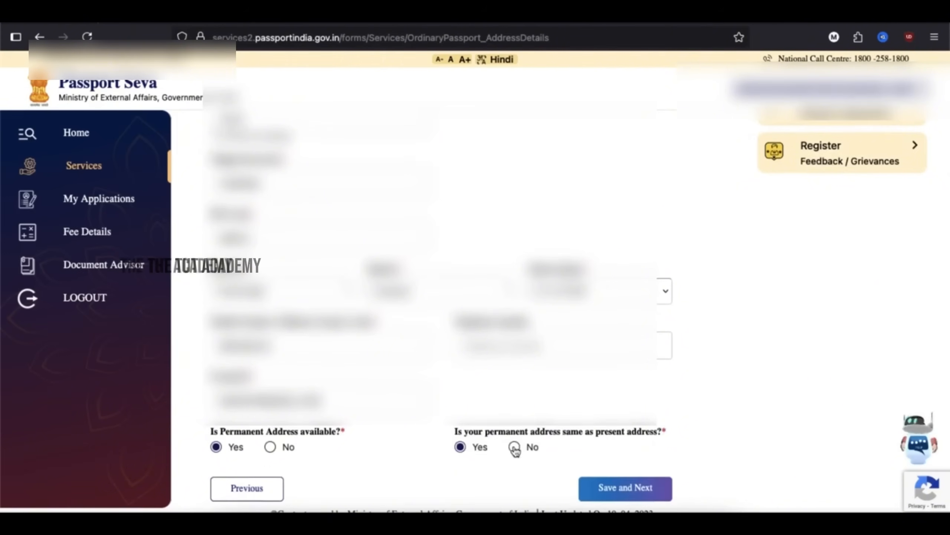
left_click(217, 447)
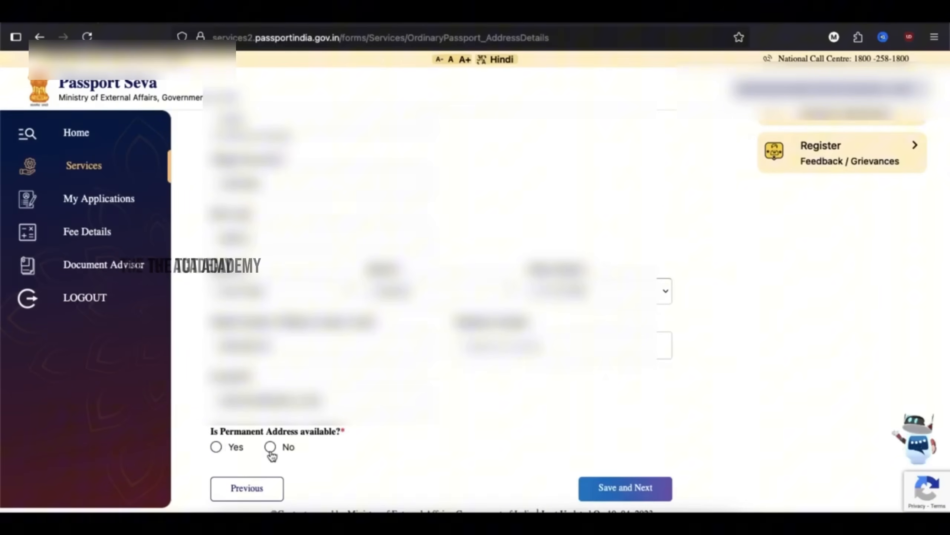
left_click(217, 448)
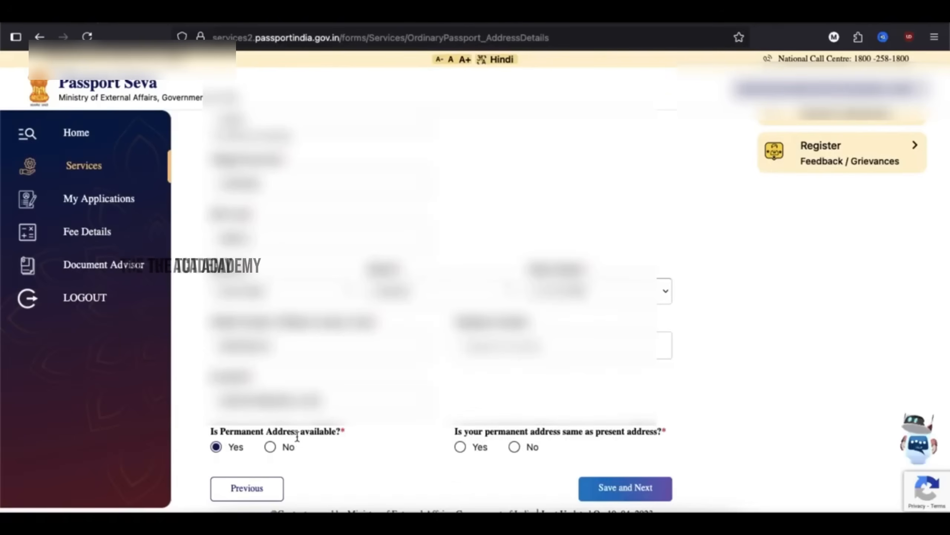
left_click(460, 447)
left_click(515, 448)
- Save the address details and accept the RPO notice
scroll(515, 451, "down", 5)
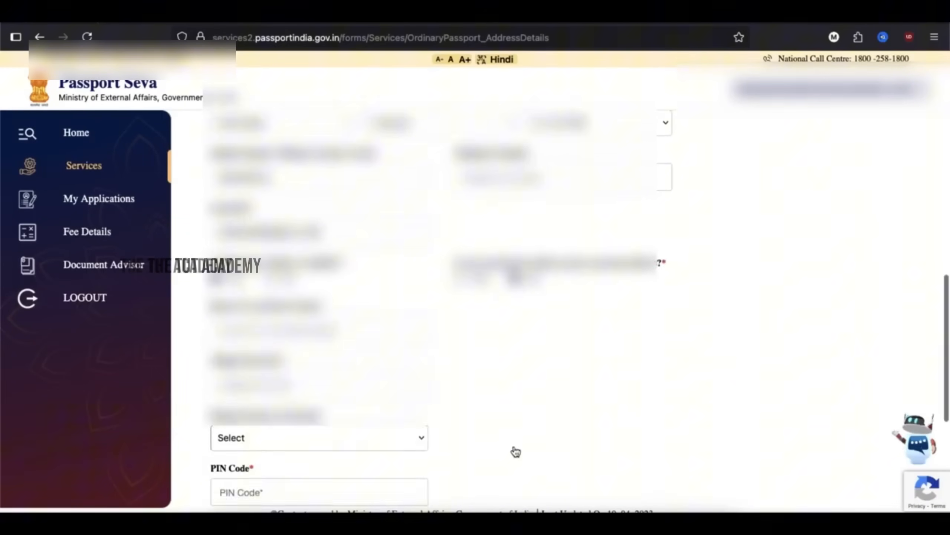
scroll(514, 449, "down", 3)
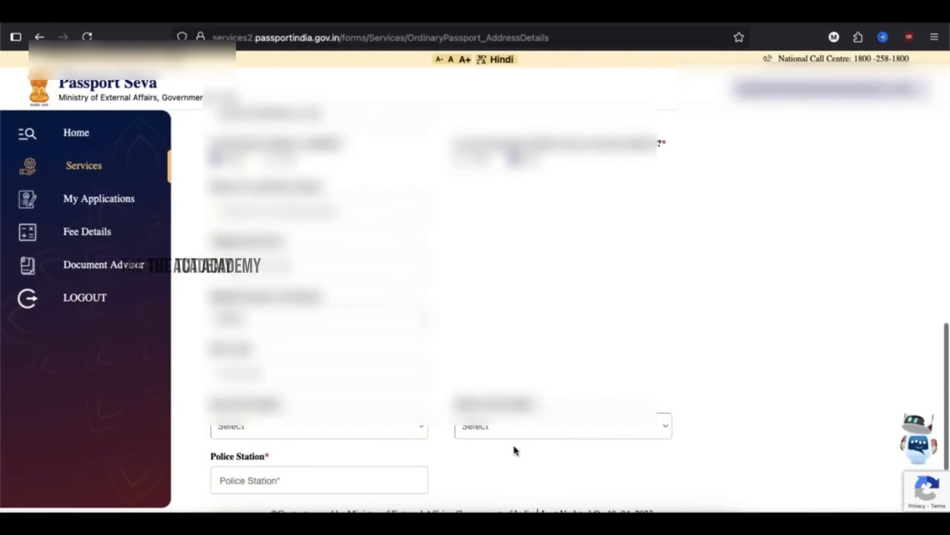
scroll(506, 444, "down", 3)
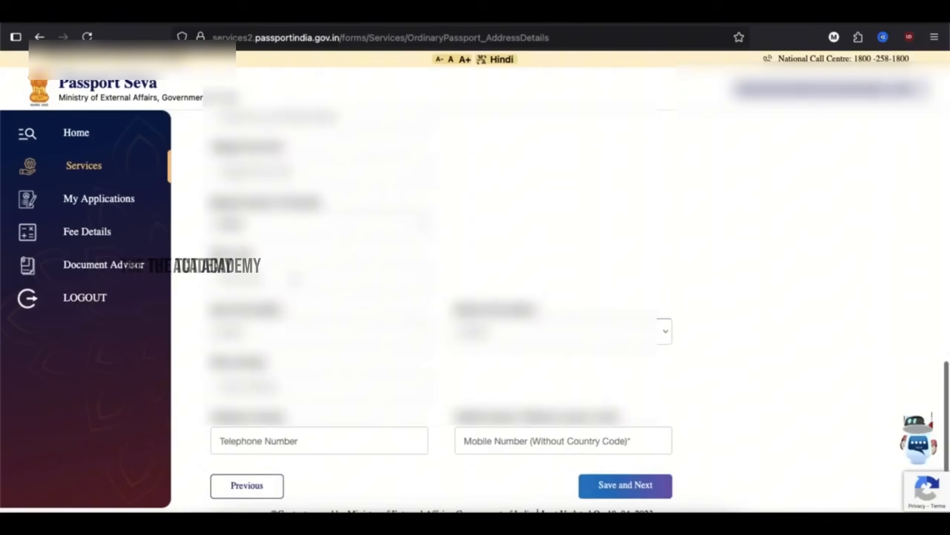
scroll(506, 444, "up", 8)
left_click(616, 483)
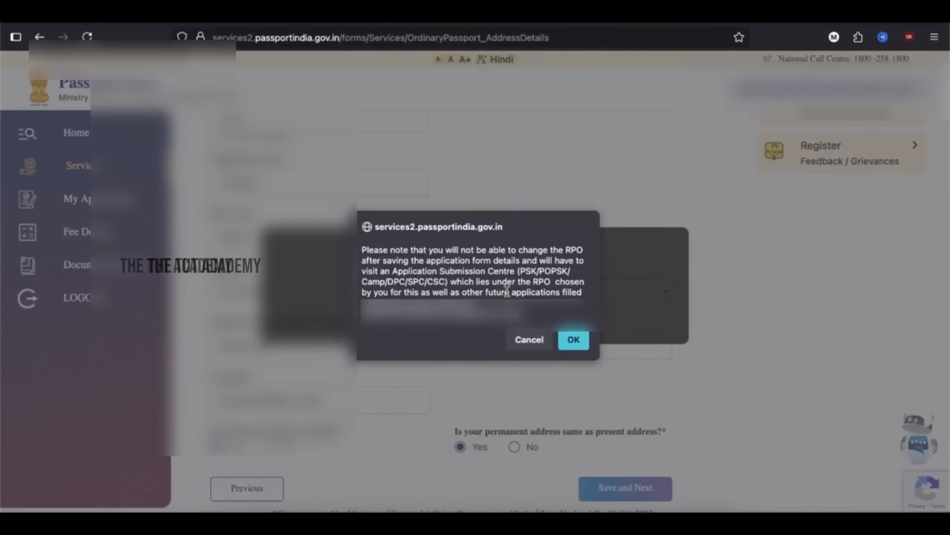
left_click(575, 341)
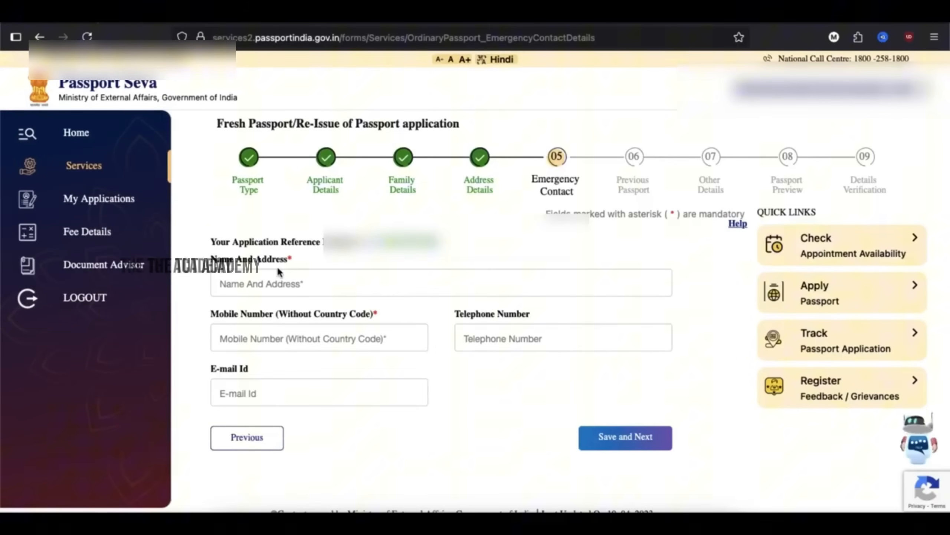
- Enter the emergency contact's name, address and mobile number, then save to reach Previous Passport
left_click(257, 284)
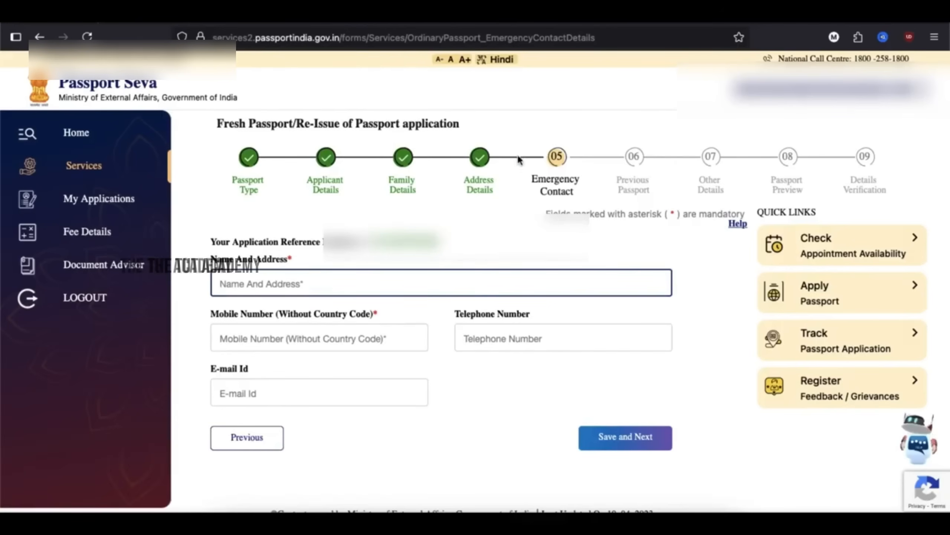
type("MASOOD AND CHENNAI")
key("Tab")
type("9876543210")
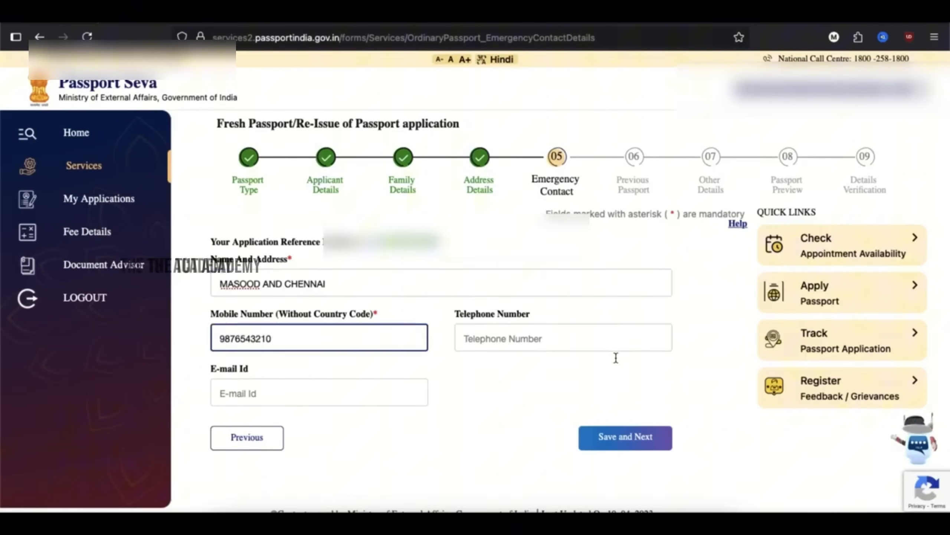
left_click(622, 442)
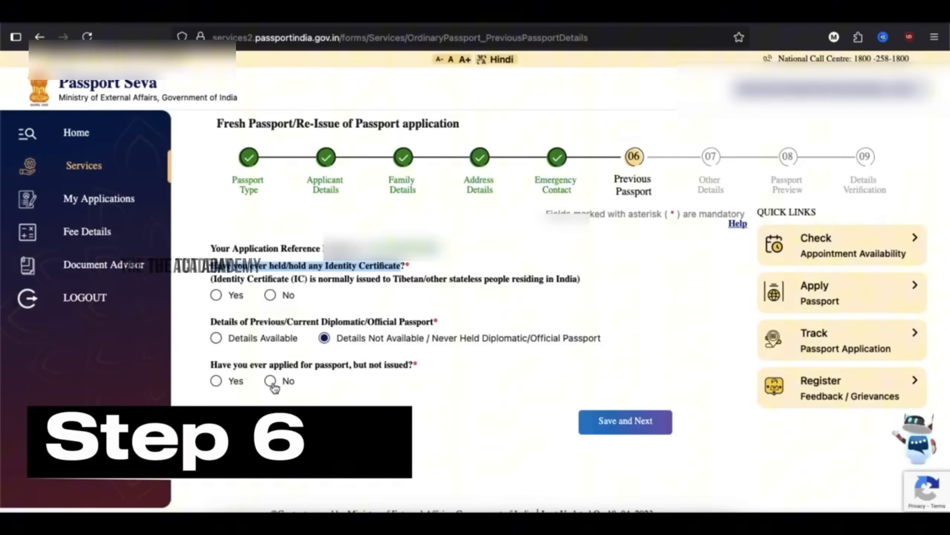
- Answer No to both the applied-but-not-issued and Identity Certificate questions
left_click(270, 380)
left_click(270, 295)
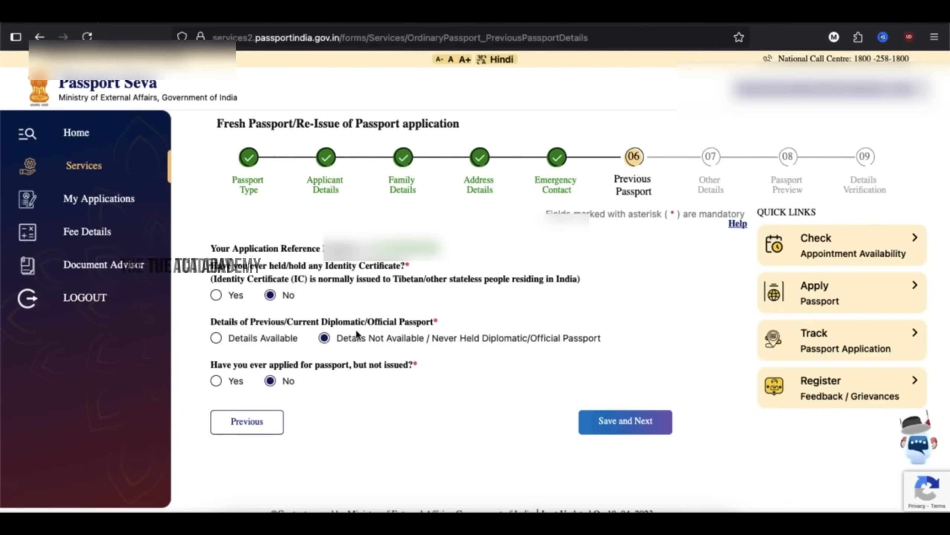
- Save the Previous Passport step and move on to Other Details
left_click(622, 421)
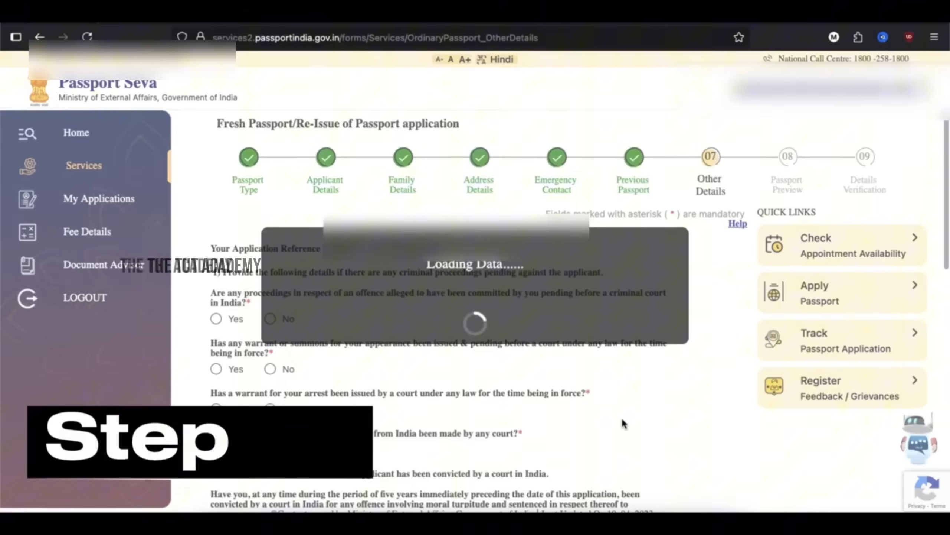
scroll(623, 424, "down", 2)
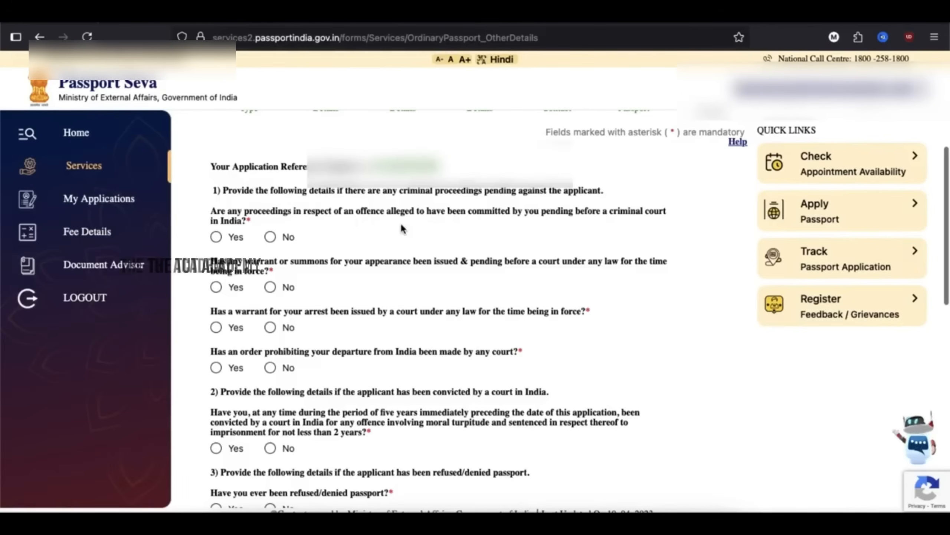
scroll(503, 266, "down", 1)
scroll(504, 269, "down", 4)
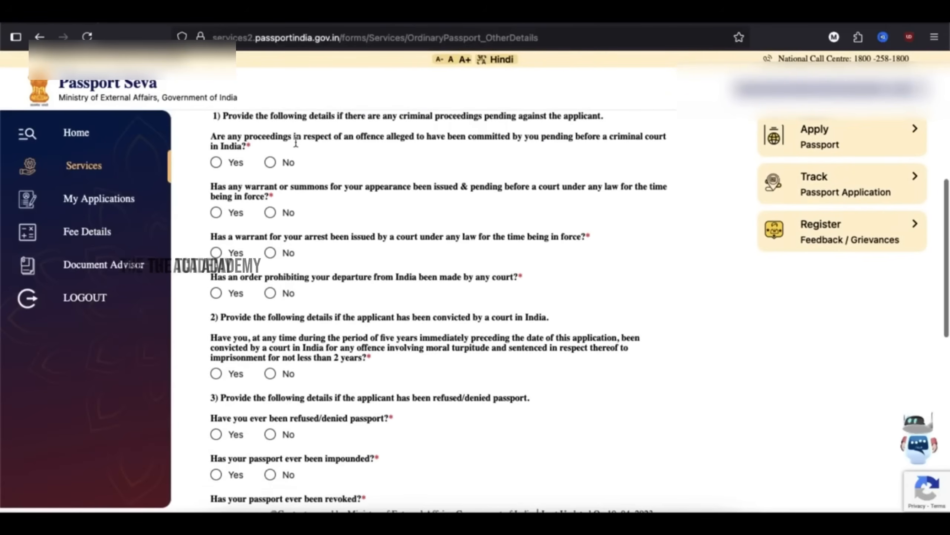
- Answer No to criminal proceedings, warrant/summons, arrest warrant and departure prohibition, then save
left_click(270, 162)
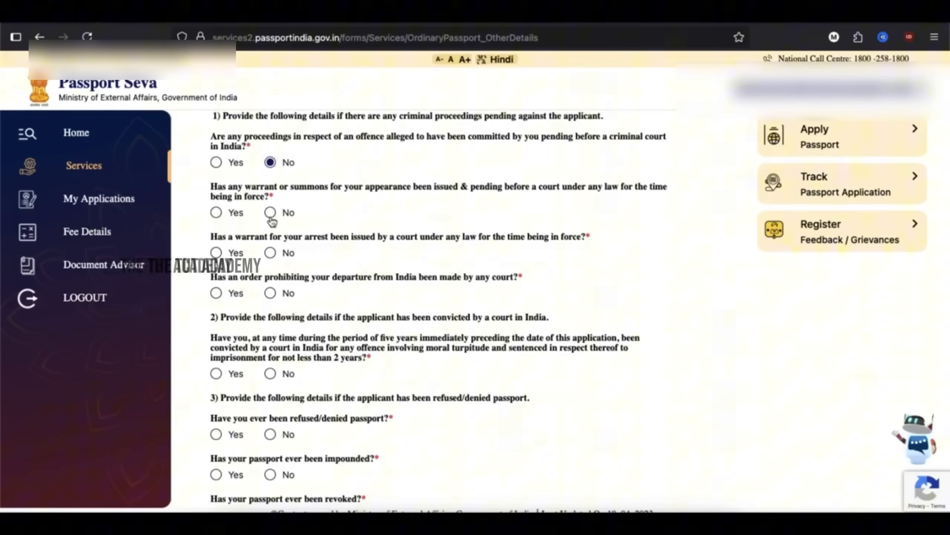
left_click(270, 212)
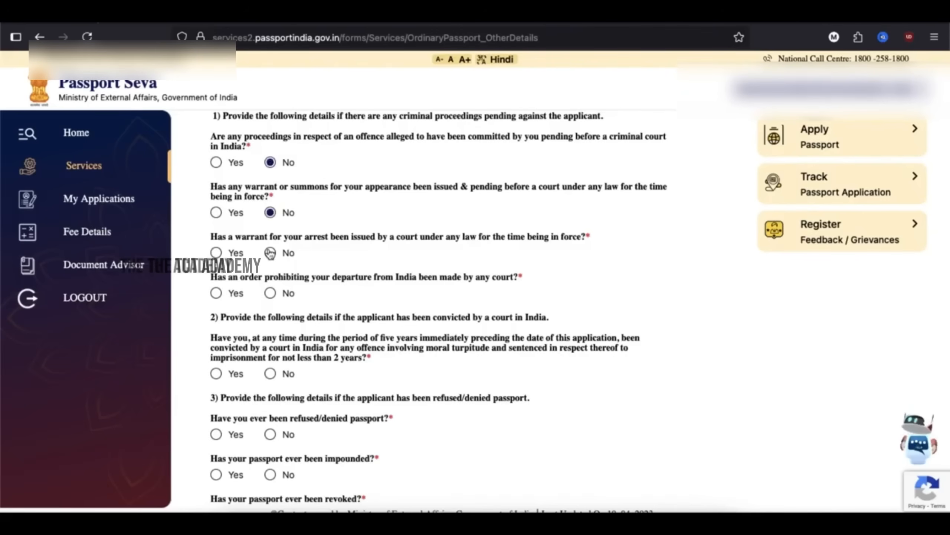
left_click(270, 253)
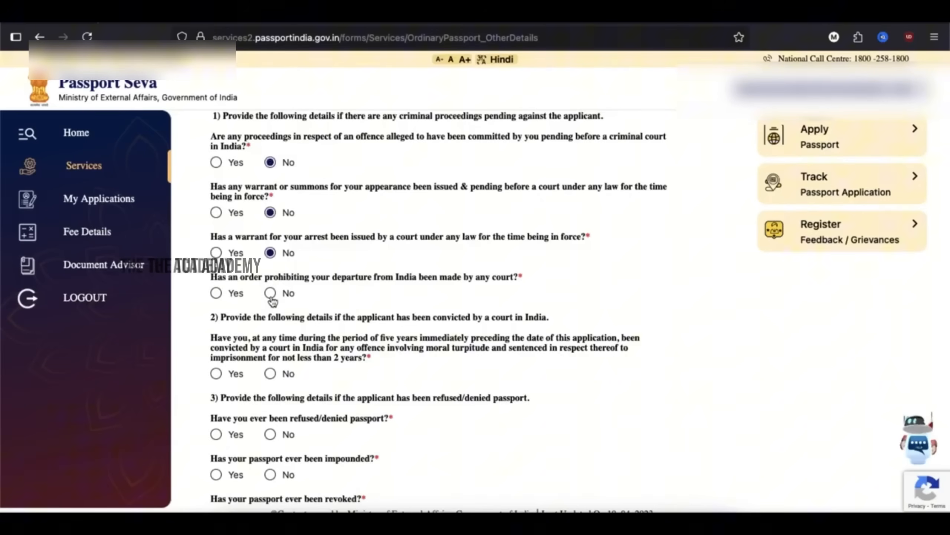
left_click(270, 294)
left_click(613, 489)
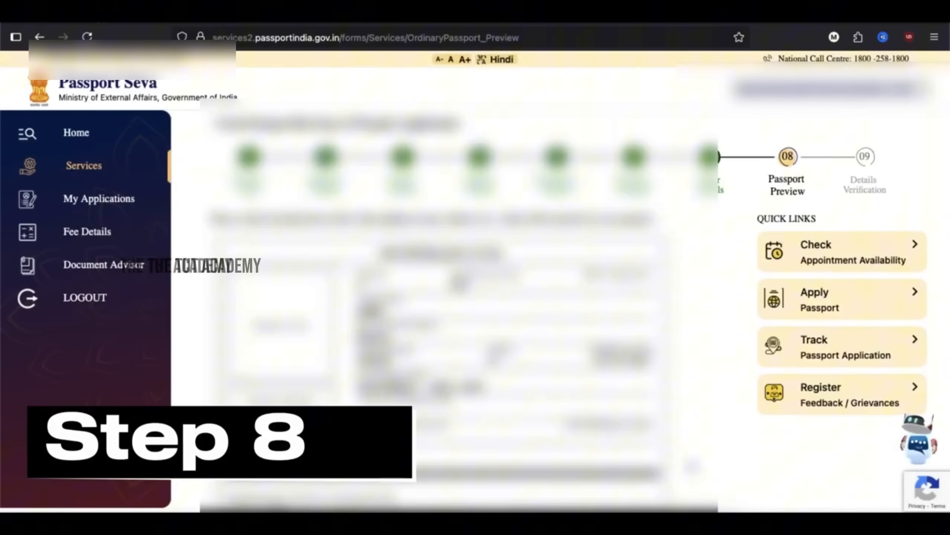
- Review the Passport Preview, confirm the details are true and correct, and save to reach Details Verification
scroll(461, 299, "down", 3)
scroll(461, 299, "down", 5)
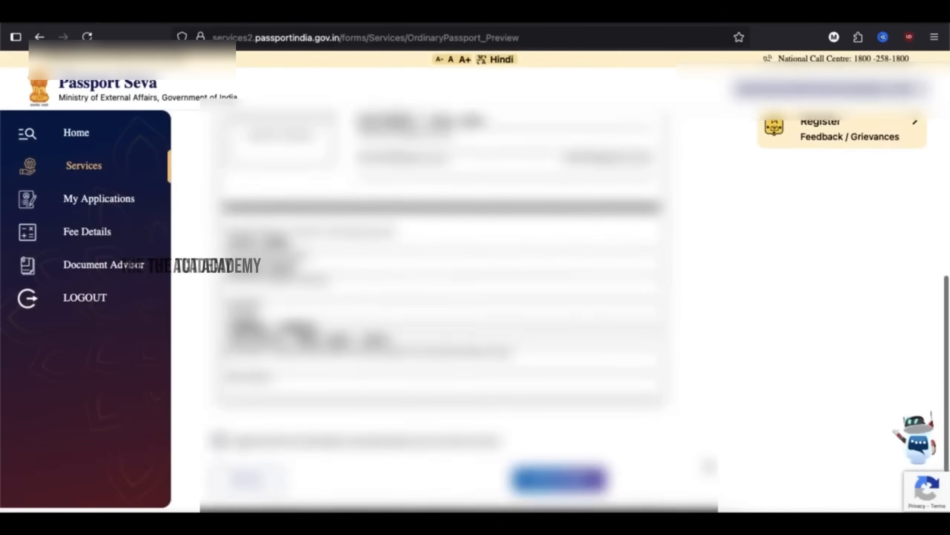
scroll(461, 299, "up", 5)
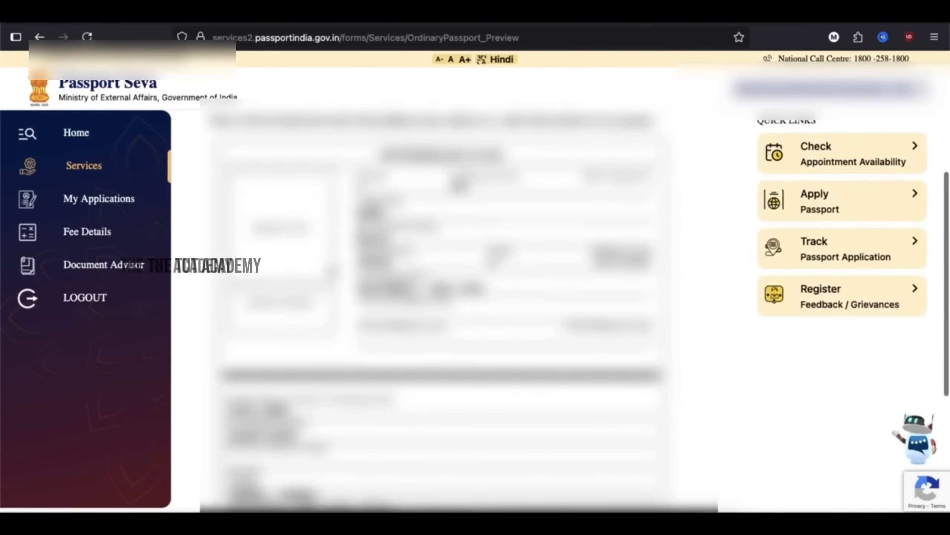
scroll(369, 325, "down", 5)
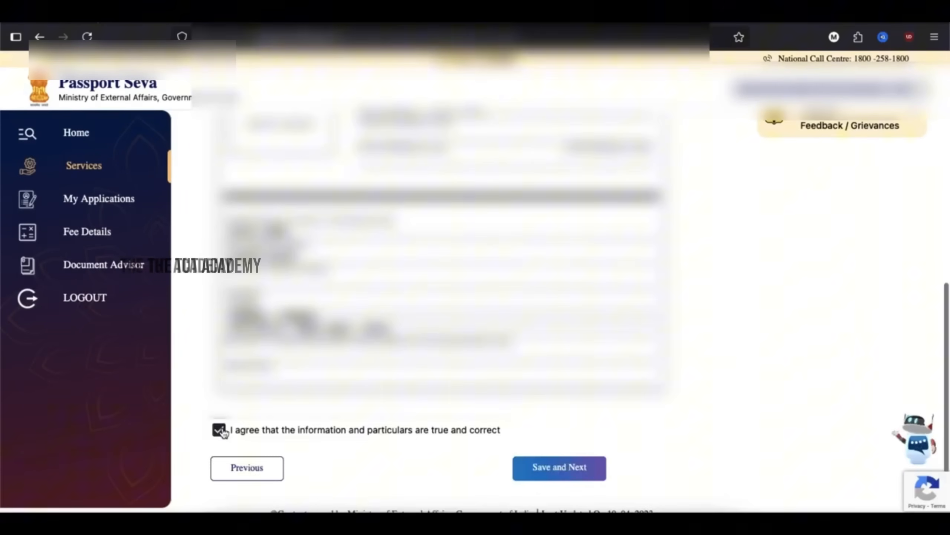
left_click(551, 470)
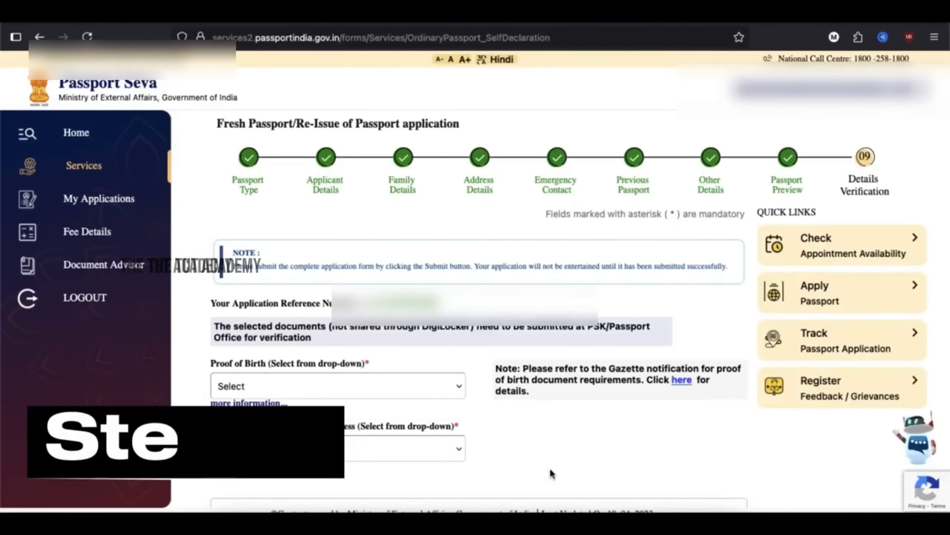
- Choose the Registrar-issued birth certificate as proof of birth and Aadhaar Card as address proof
scroll(535, 429, "down", 2)
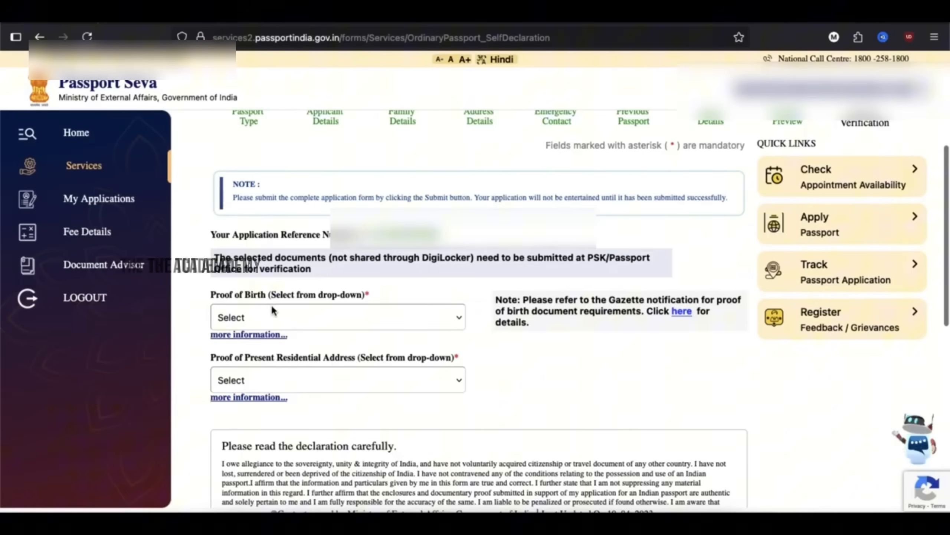
left_click(299, 316)
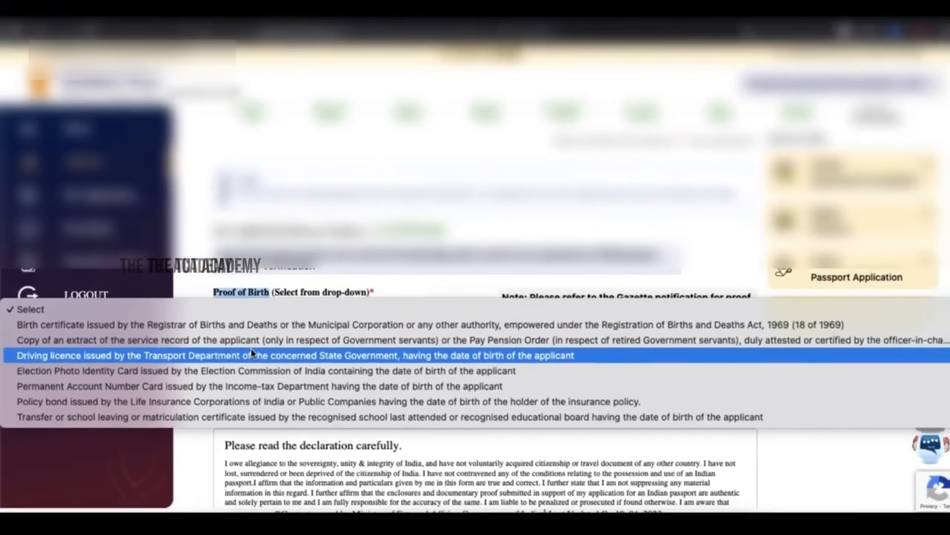
left_click(214, 302)
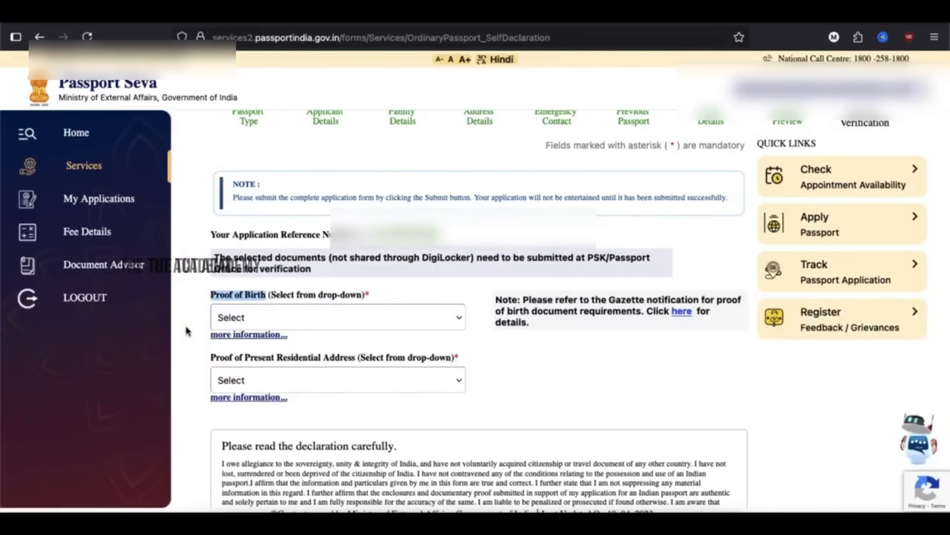
left_click(292, 379)
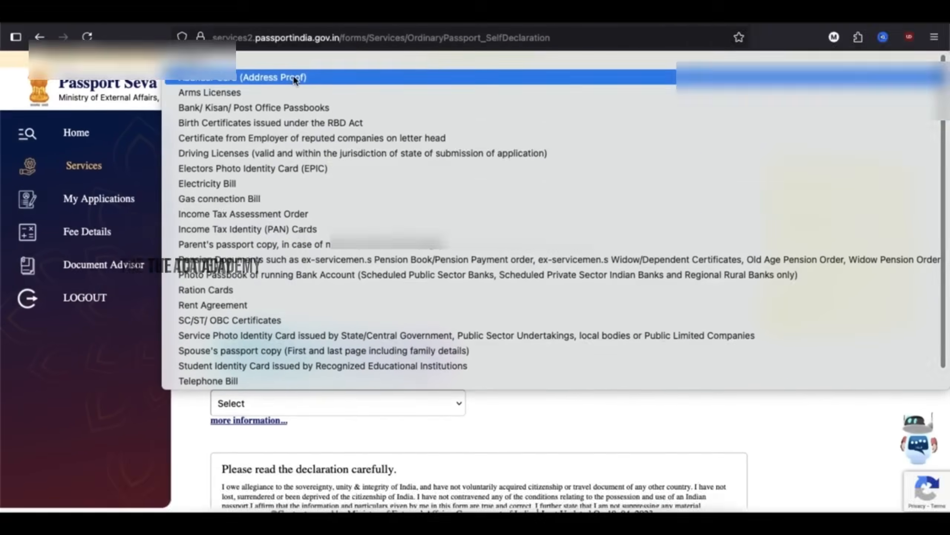
left_click(294, 78)
left_click(377, 490)
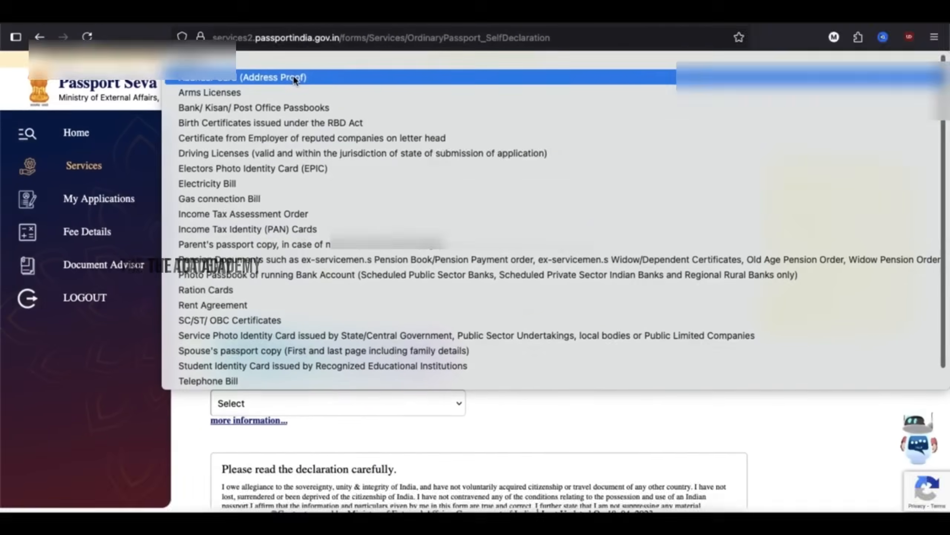
left_click(291, 135)
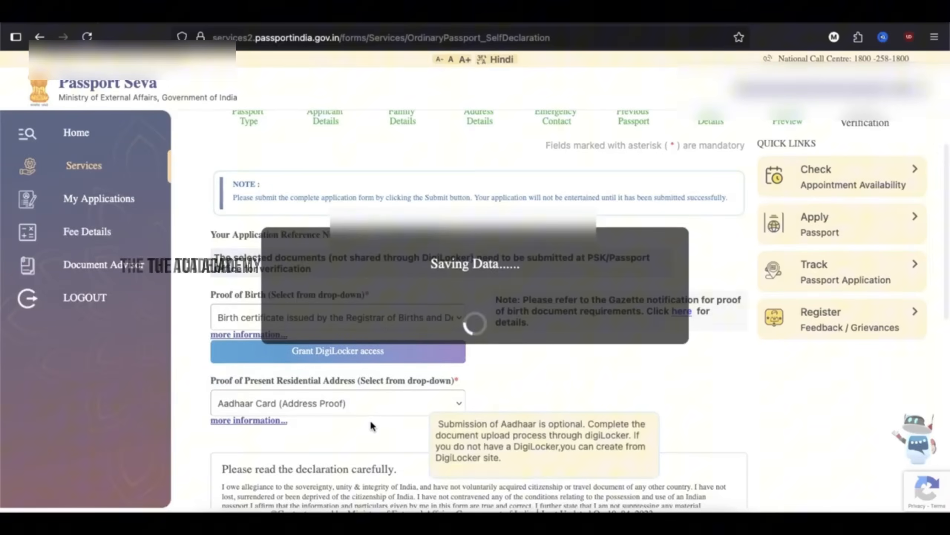
- Agree to the declaration and enter CHENNAI as the place
scroll(374, 421, "down", 5)
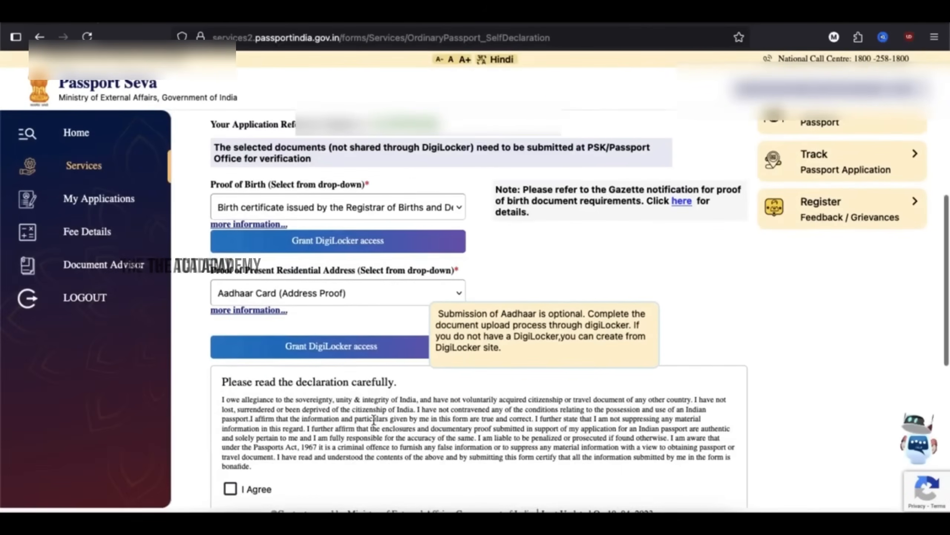
scroll(373, 420, "down", 1)
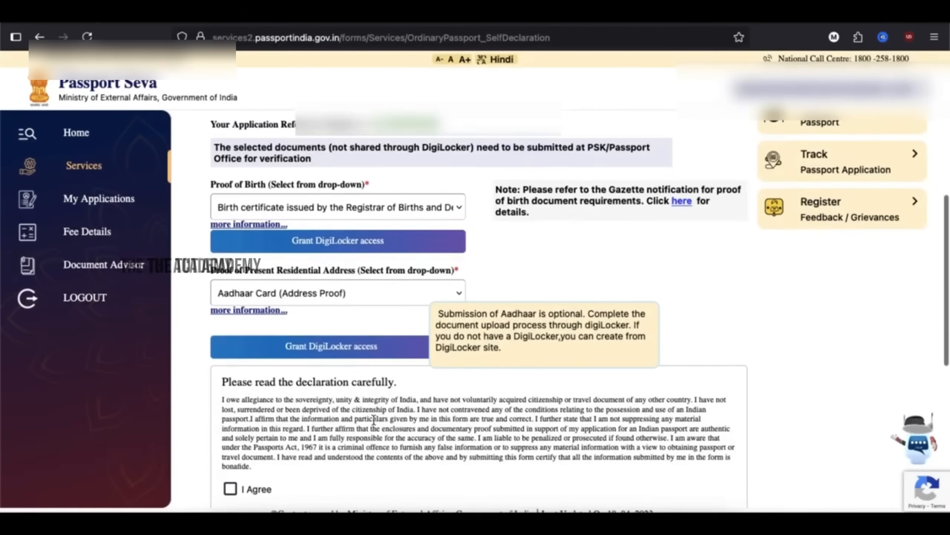
scroll(374, 420, "down", 3)
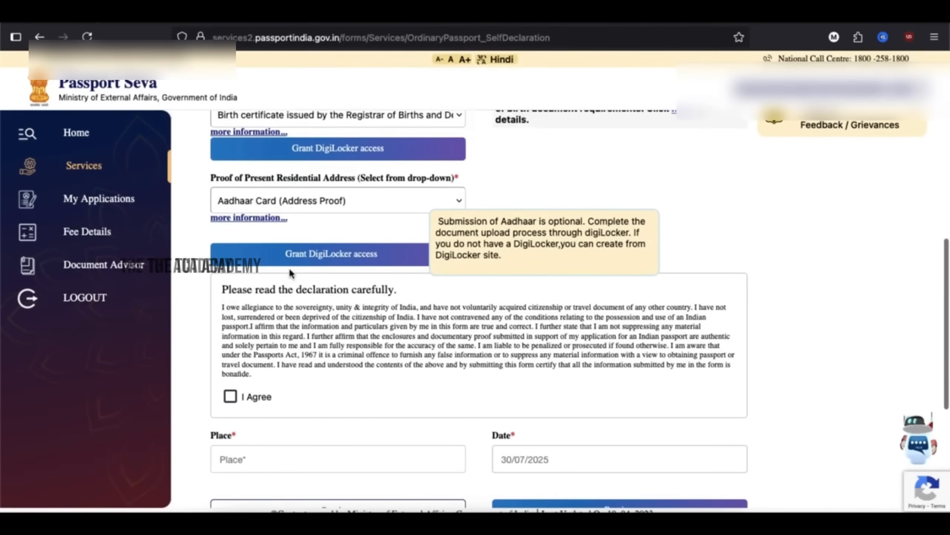
left_click(230, 395)
scroll(315, 405, "down", 4)
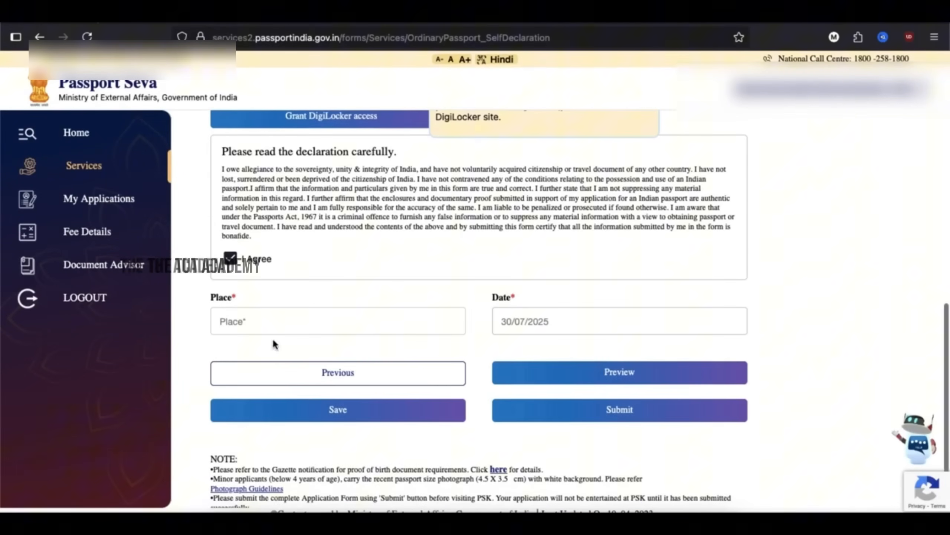
left_click(278, 324)
type("CH")
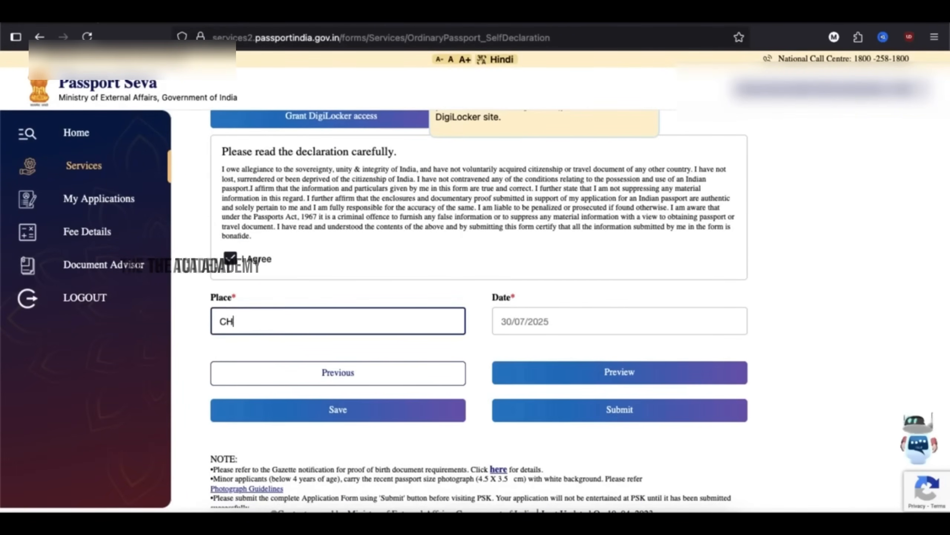
type("EN")
key("BackSpace")
type("ENNAI")
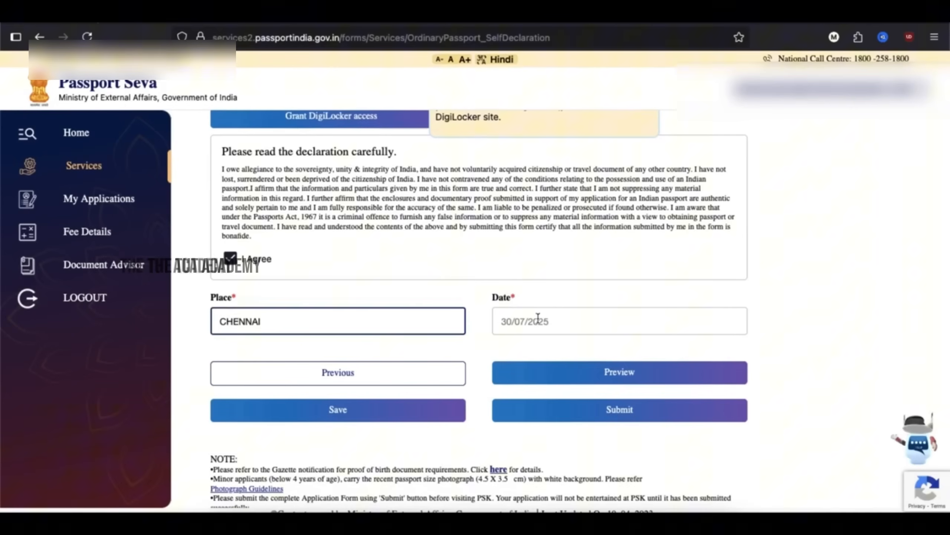
- Preview the full application, look through it, and close the preview
left_click(600, 373)
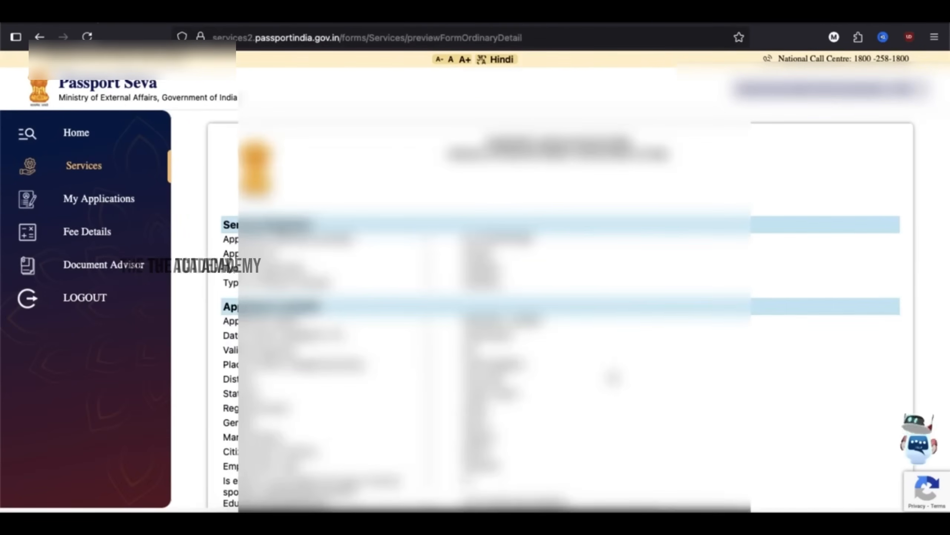
scroll(618, 470, "down", 20)
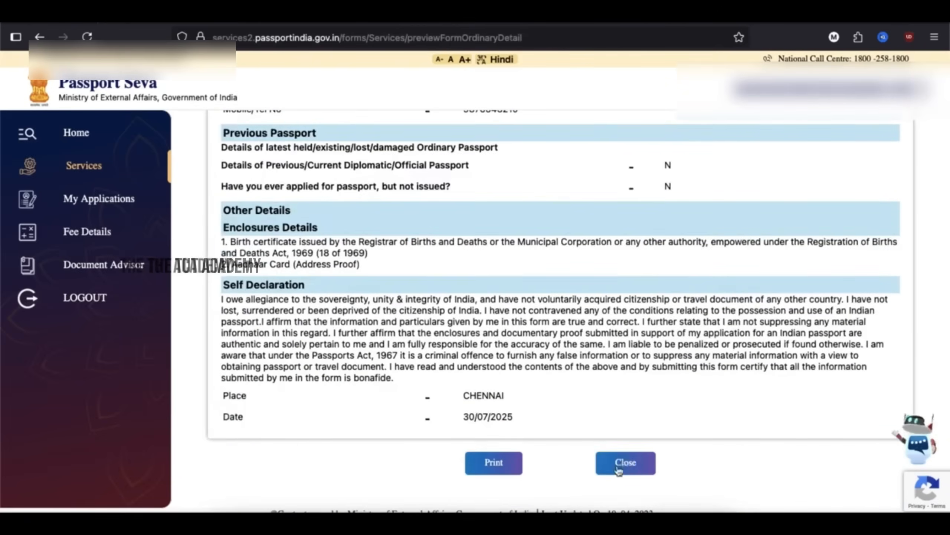
left_click(625, 463)
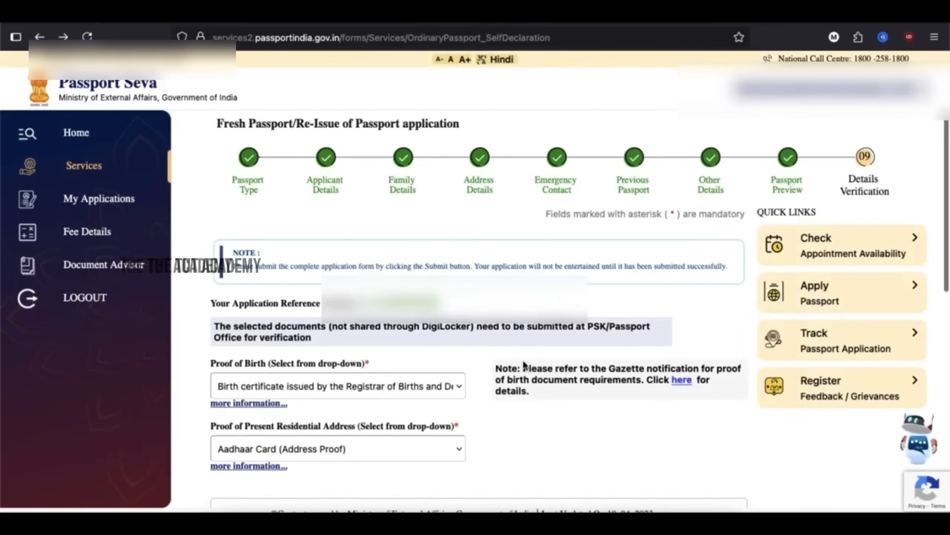
- Submit the completed self-declaration application form
scroll(527, 375, "down", 15)
left_click(533, 349)
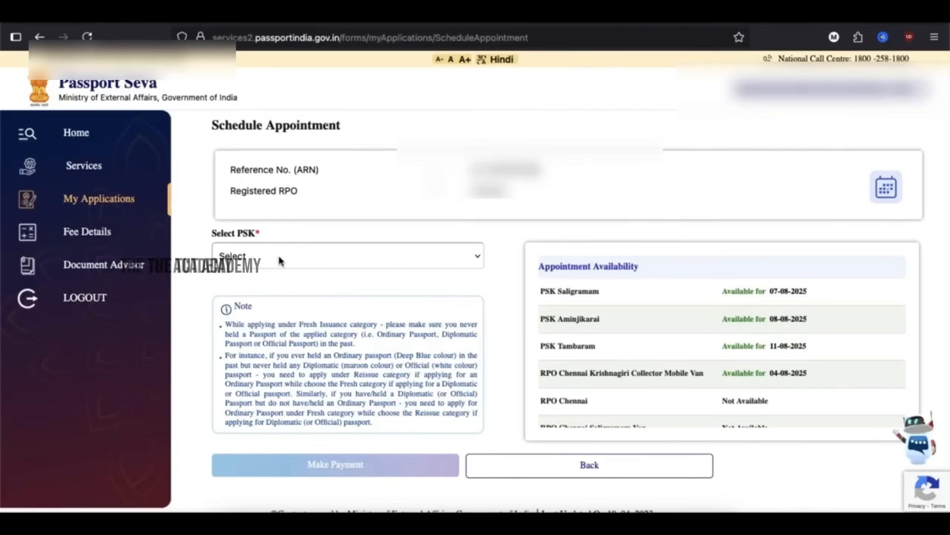
- Book an appointment at PSK Aminjikarai on 8 August 2025
left_click(278, 254)
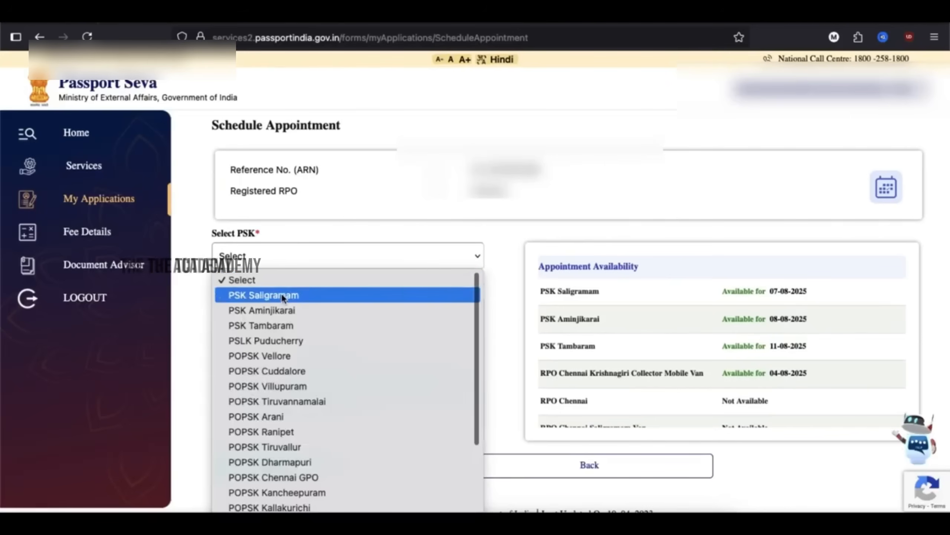
left_click(284, 310)
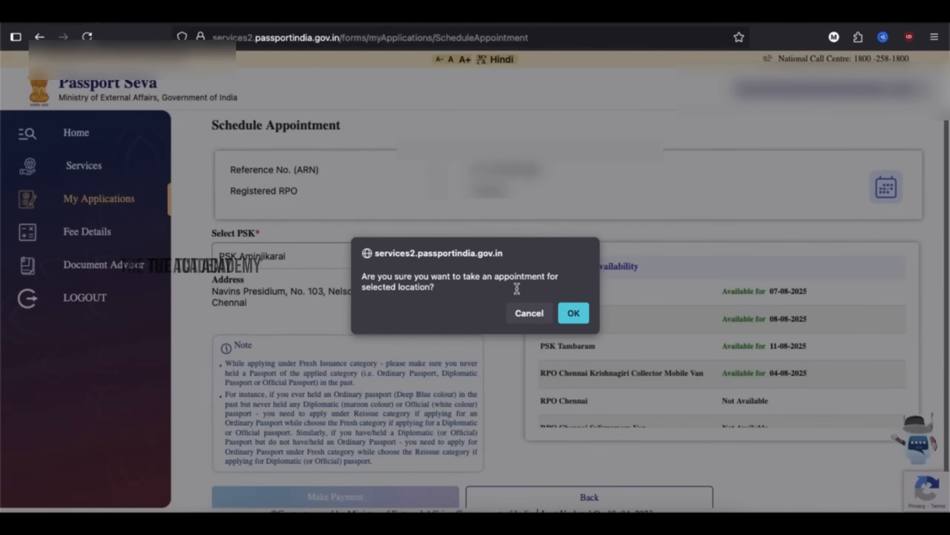
left_click(572, 313)
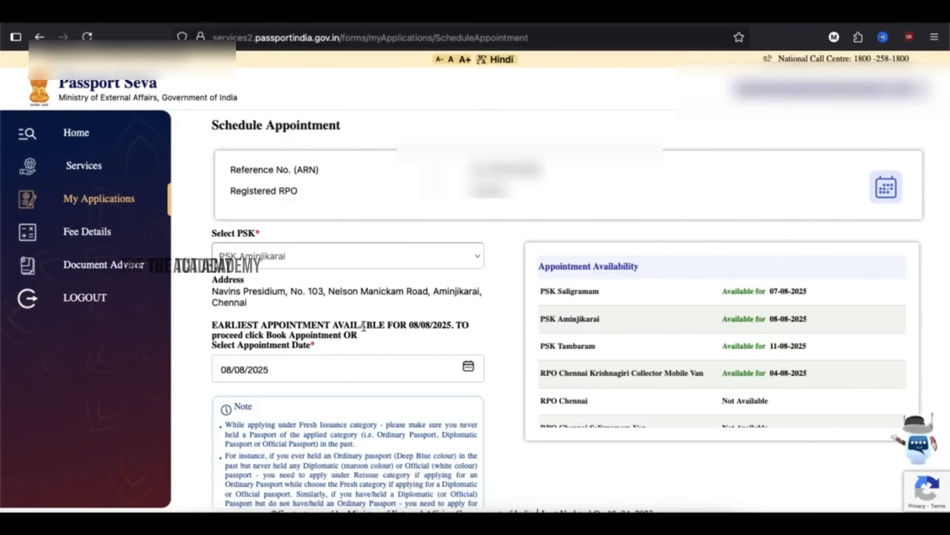
scroll(358, 363, "down", 2)
left_click(467, 329)
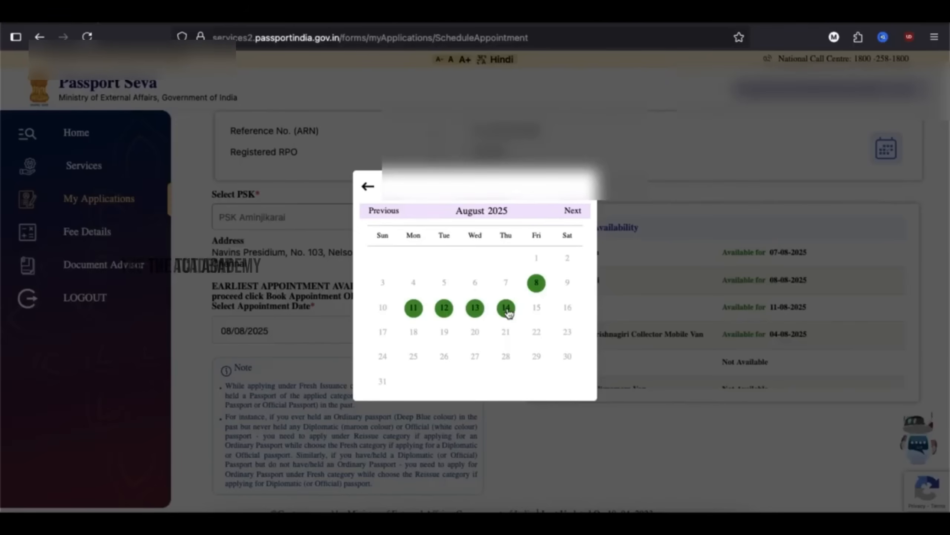
left_click(536, 283)
scroll(572, 360, "down", 2)
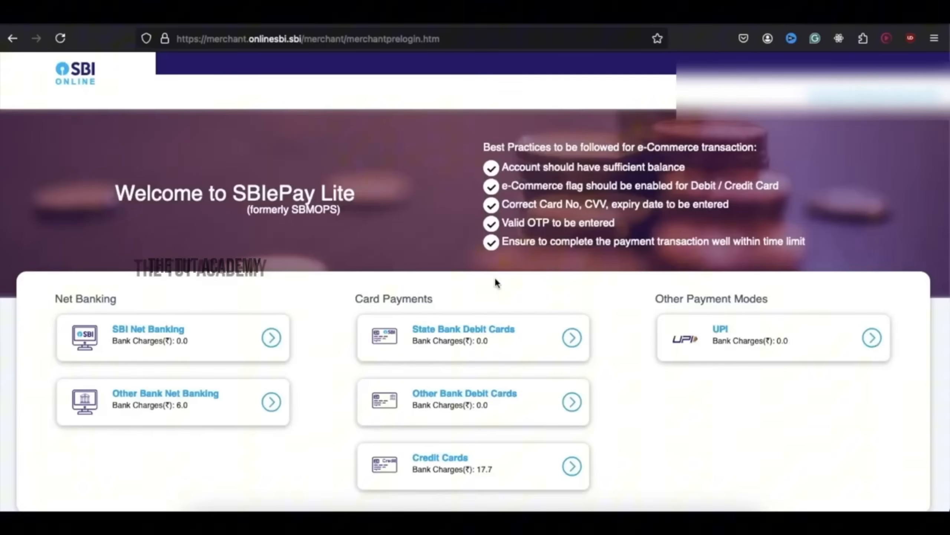
- Pay the Rs 1500.00 passport fee on SBIePay using UPI
left_click(872, 338)
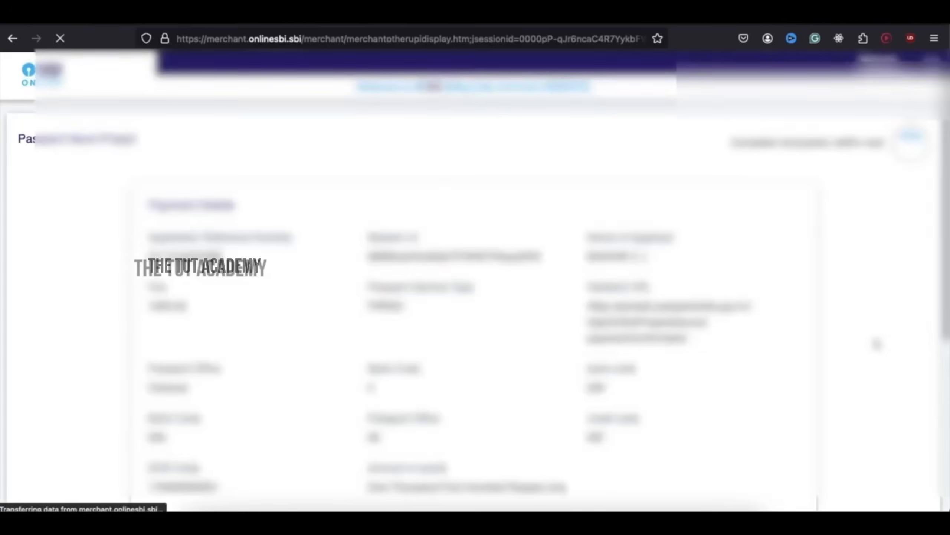
scroll(198, 333, "down", 6)
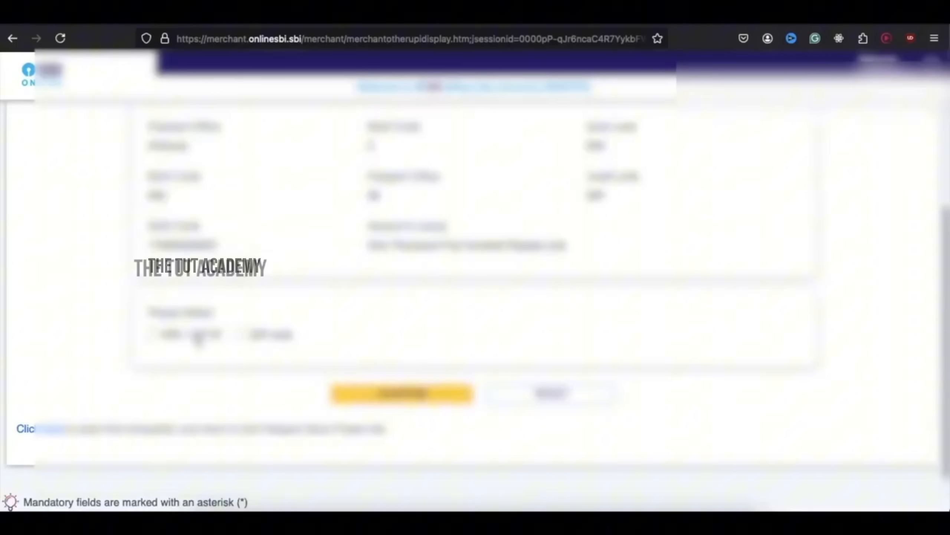
left_click(243, 334)
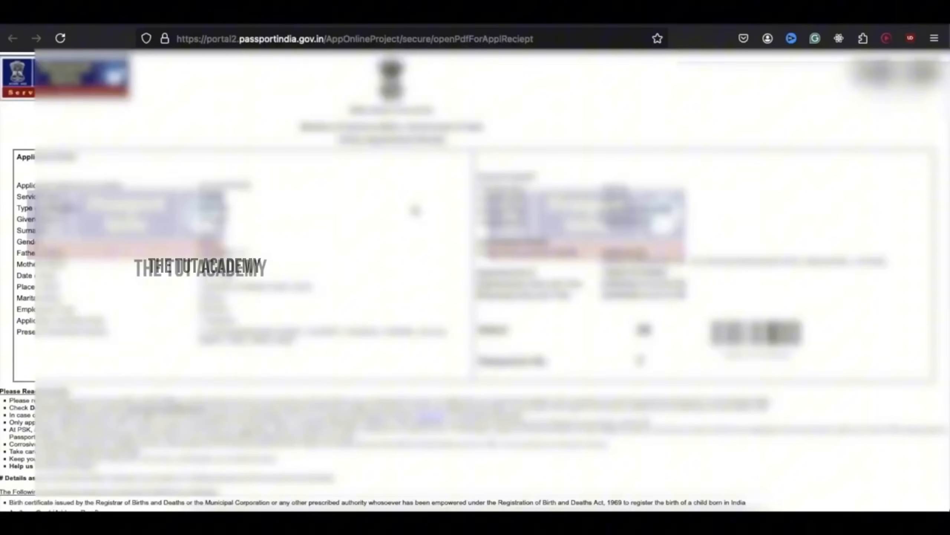
- Open the Print Application Receipt page for the submitted passport application
scroll(439, 224, "down", 15)
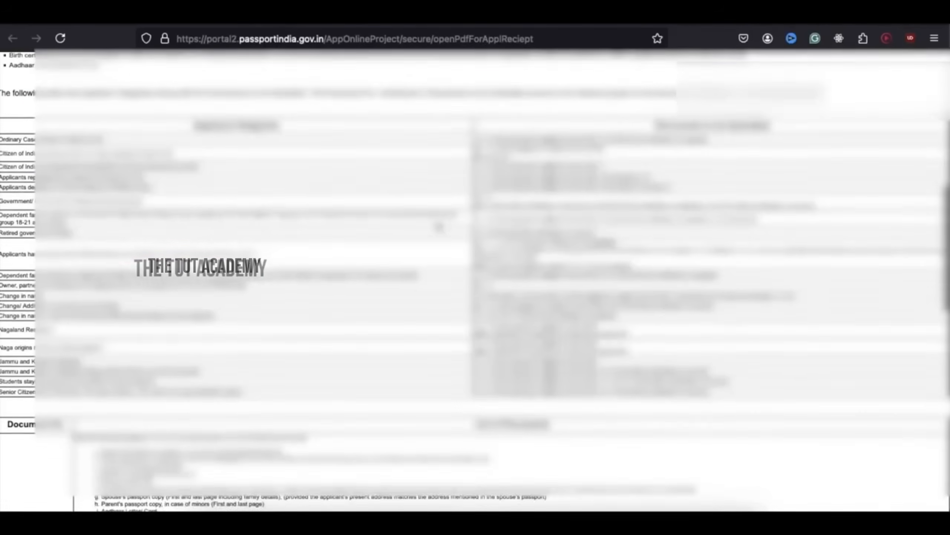
scroll(439, 225, "up", 15)
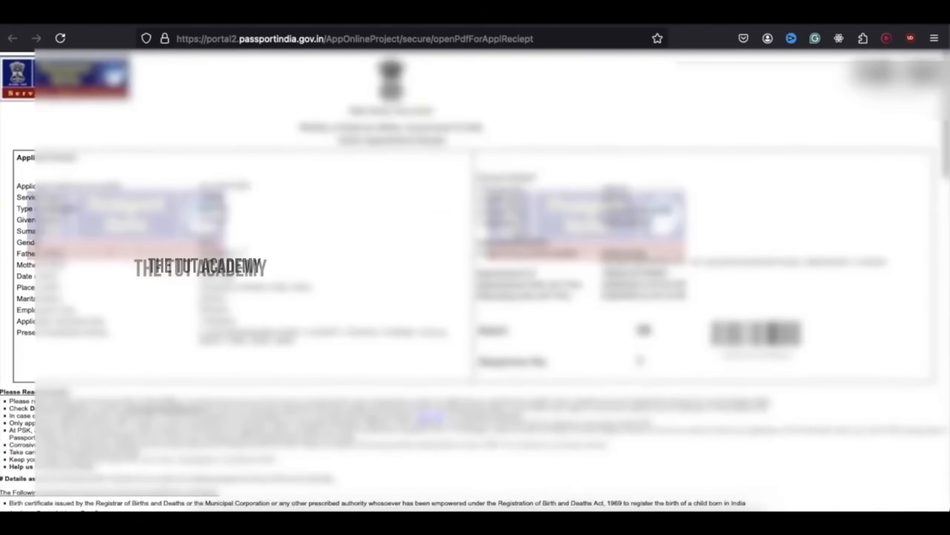
left_click(878, 72)
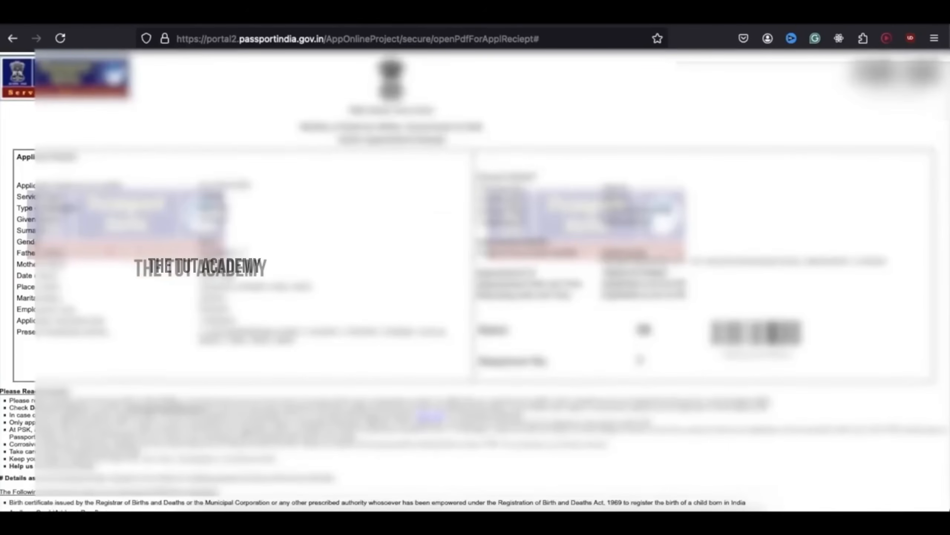